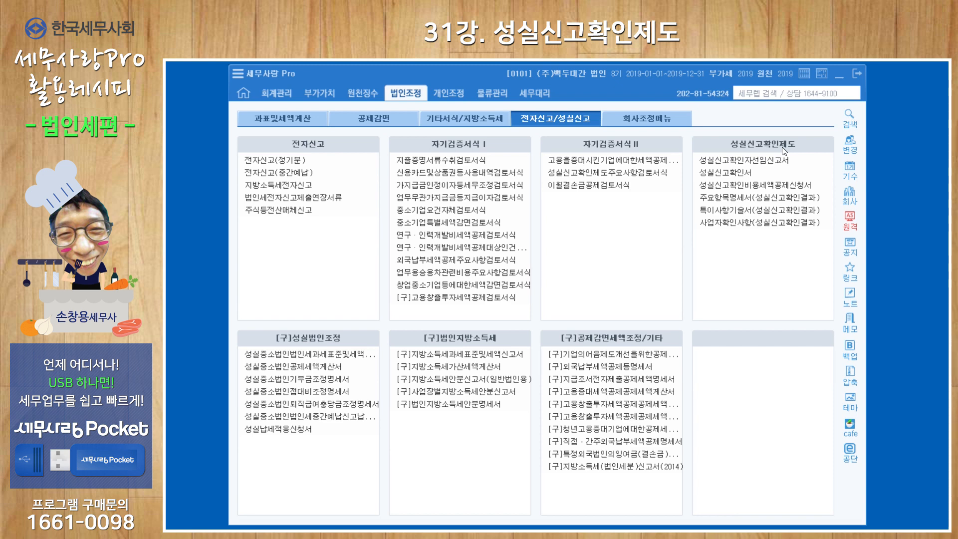
Step: Open and review the 성실신고확인자선임신고서 and 성실신고확인서 forms, closing each afterwards
{"action": "left_click", "coordinate": [779, 164]}
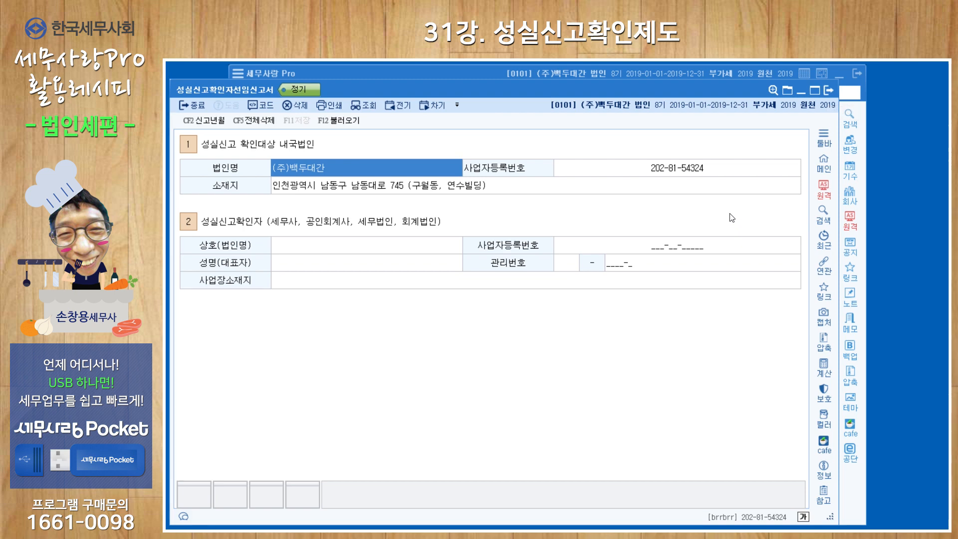
{"action": "left_click", "coordinate": [829, 90]}
{"action": "left_click", "coordinate": [743, 173]}
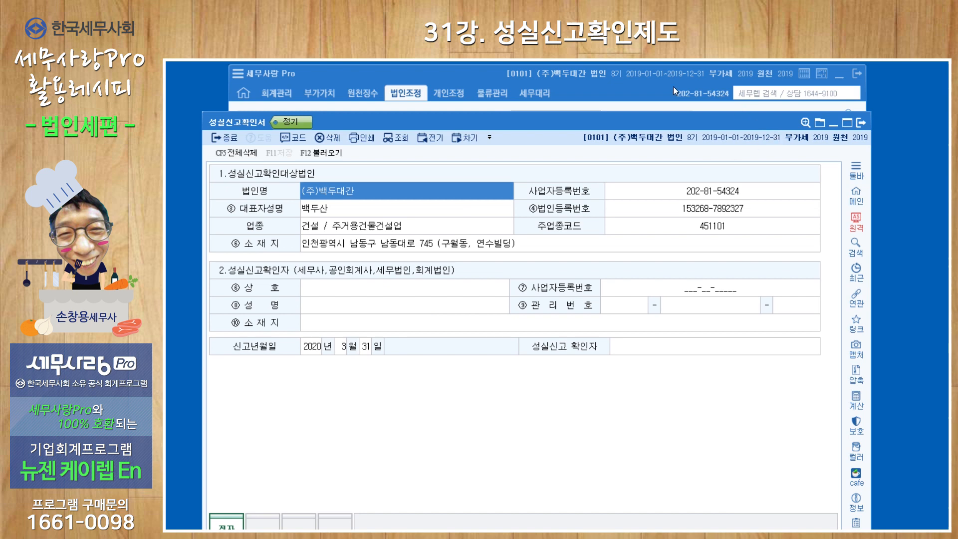
{"action": "left_click", "coordinate": [631, 90]}
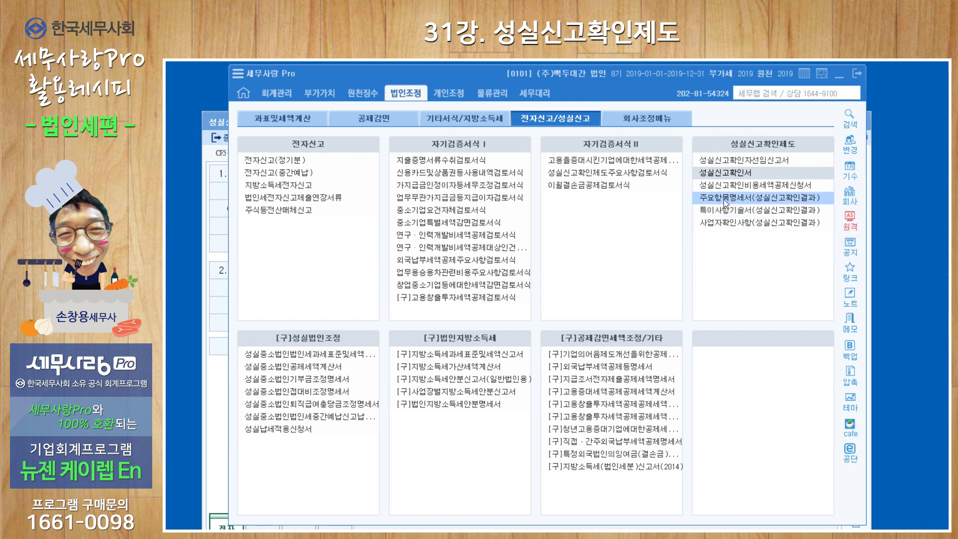
{"action": "left_click", "coordinate": [731, 175]}
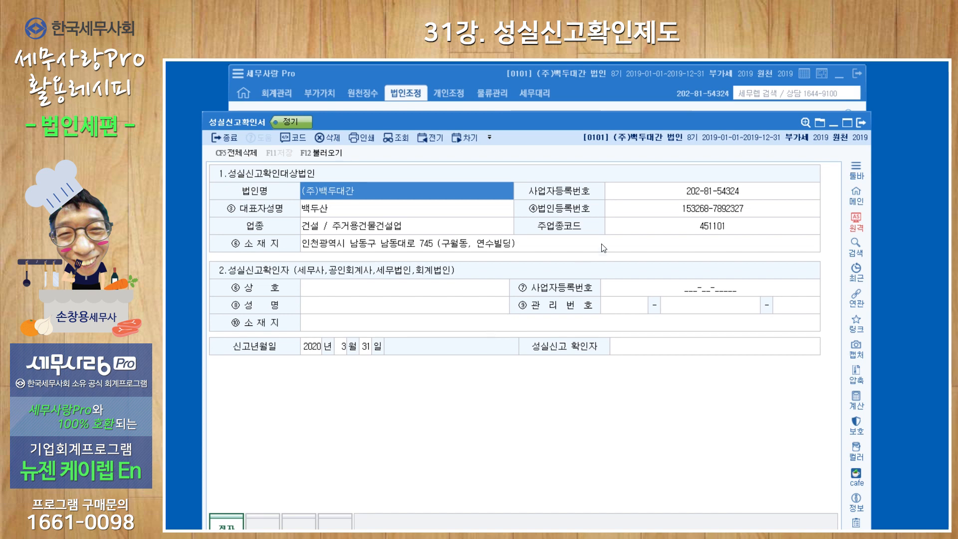
{"action": "left_click", "coordinate": [862, 124]}
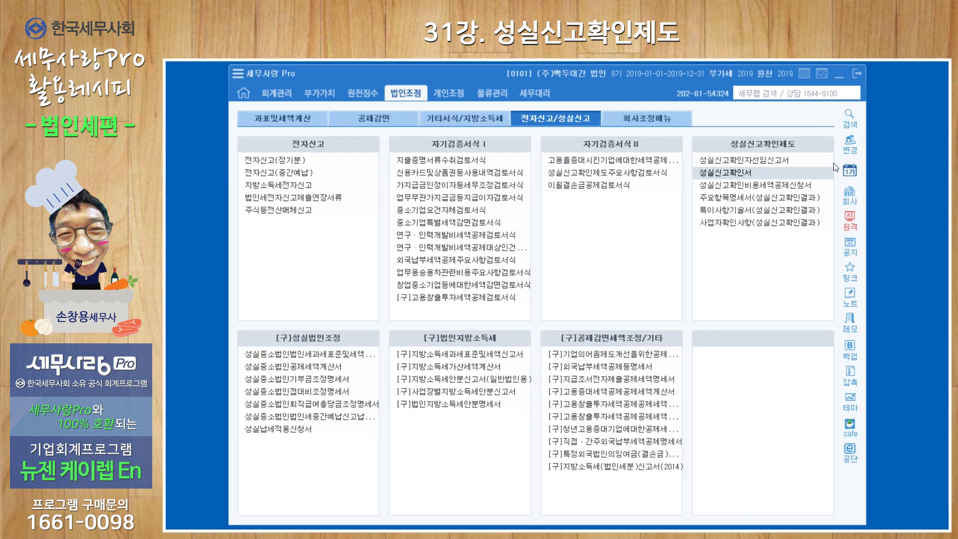
Step: Open the 성실신고확인비용세액공제신청서 and review its deduction calculation and current-year credit rows before closing it
{"action": "left_click", "coordinate": [767, 185]}
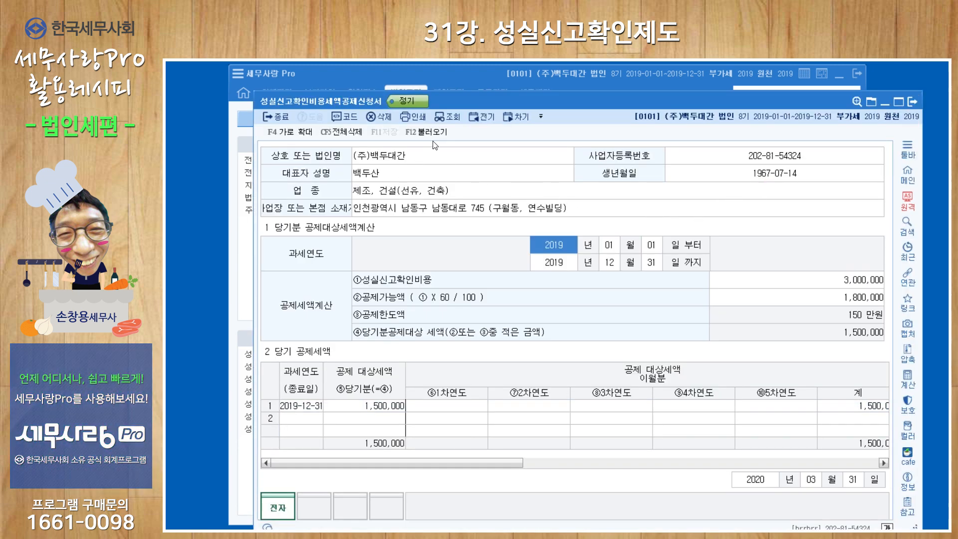
{"action": "left_click", "coordinate": [798, 284]}
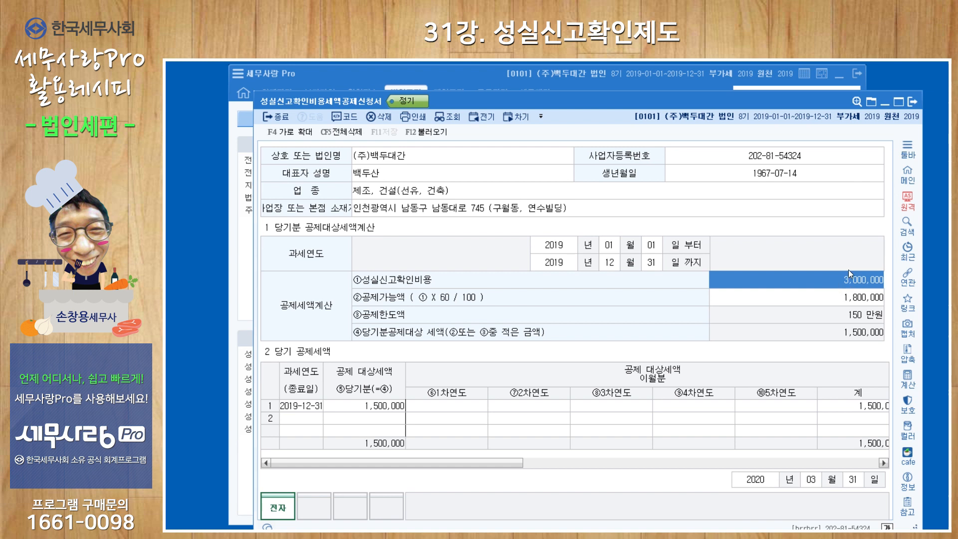
{"action": "left_click", "coordinate": [855, 302]}
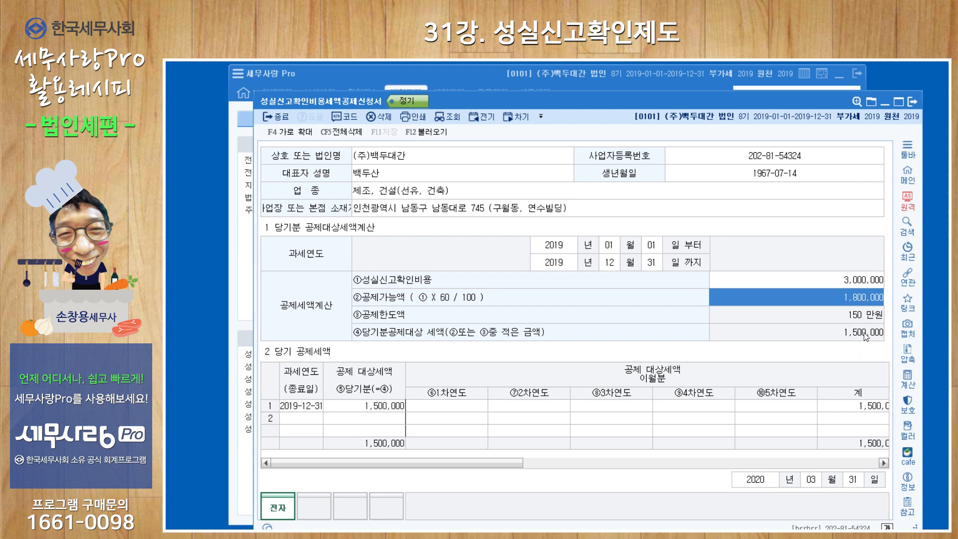
{"action": "left_click", "coordinate": [302, 408]}
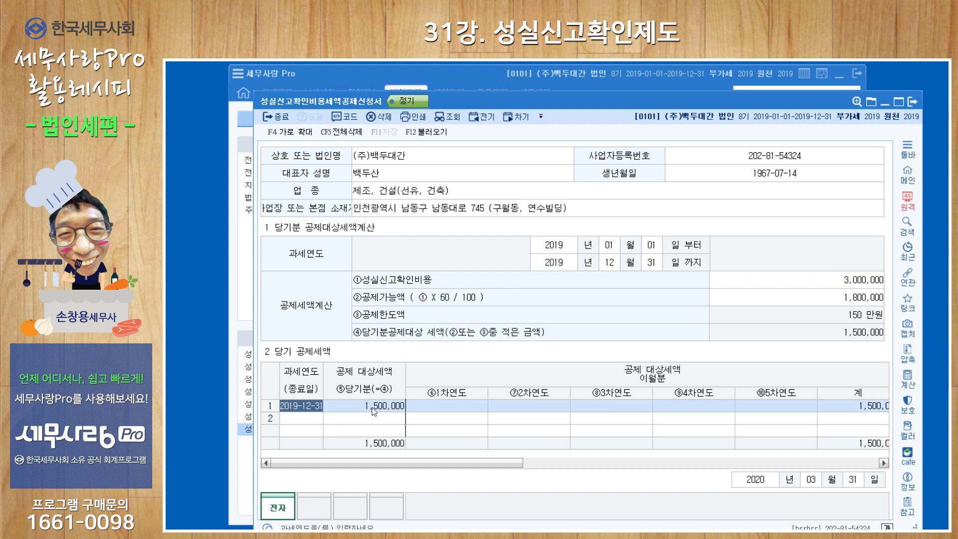
{"action": "key", "text": "Return"}
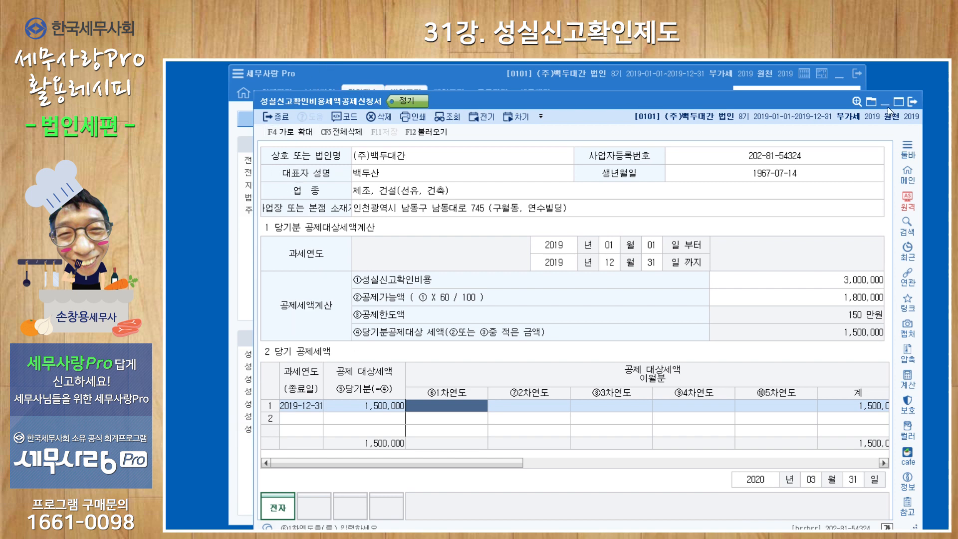
{"action": "left_click", "coordinate": [914, 102]}
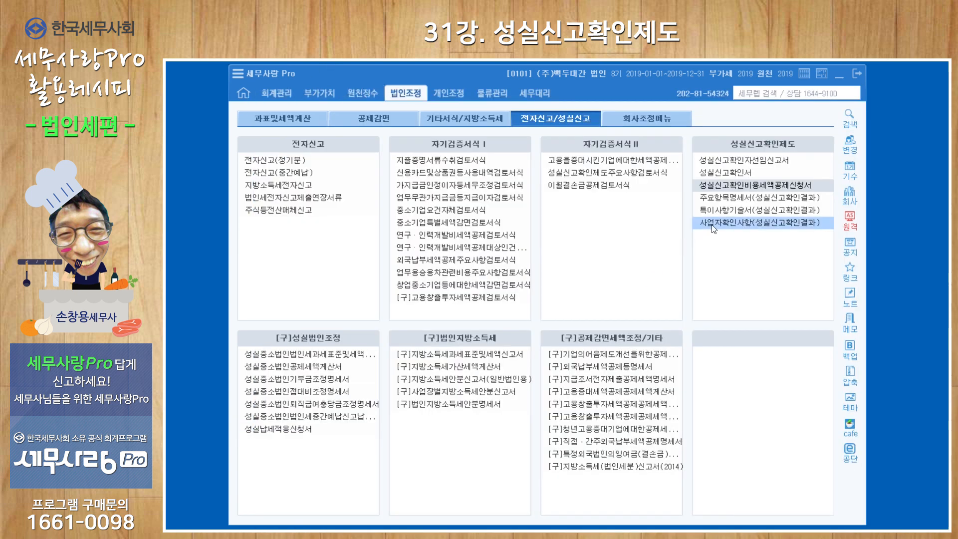
Step: Open the 주요항목명세서(성실신고확인결과) and import the business site basic details with 불러오기
{"action": "left_click", "coordinate": [727, 202]}
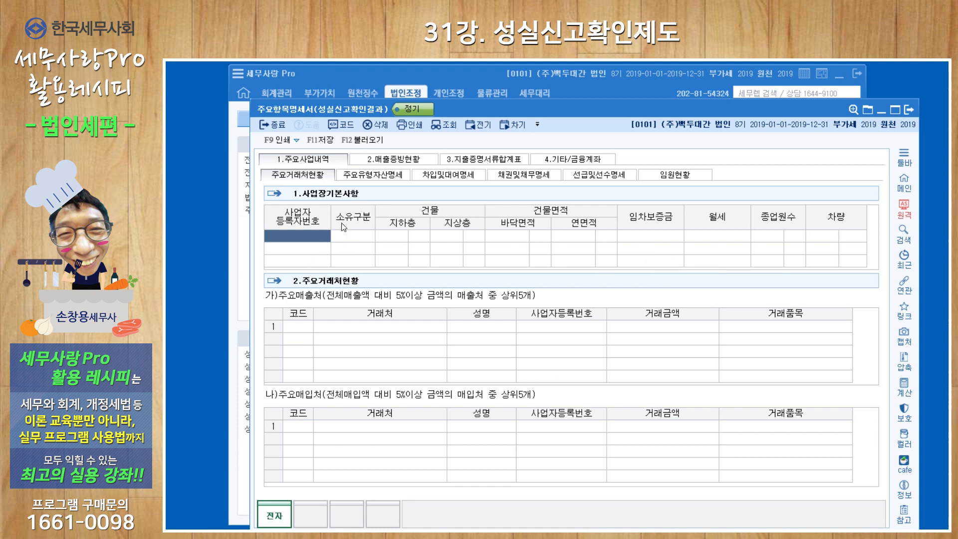
{"action": "left_click", "coordinate": [368, 141]}
{"action": "left_click", "coordinate": [592, 351]}
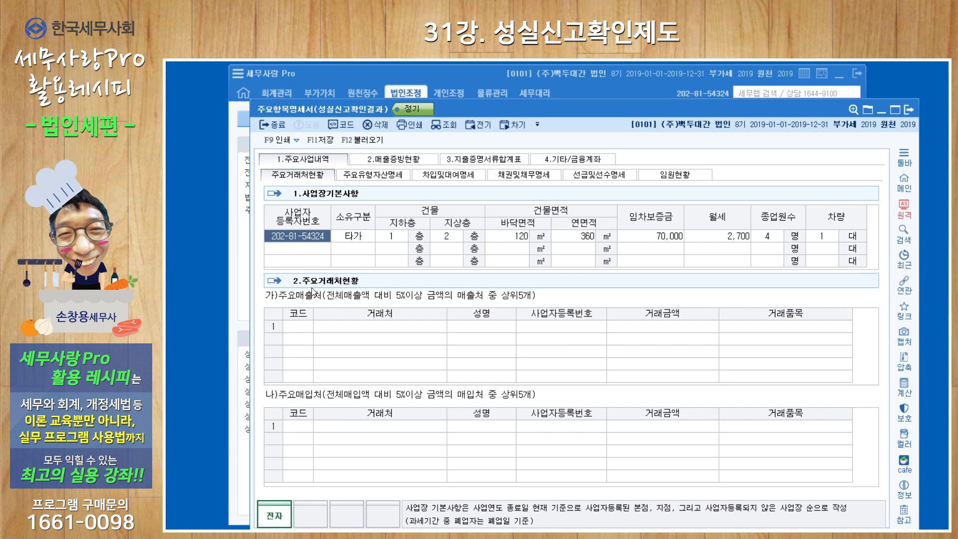
Step: Import the top five major sales customers into the 주요매출처 section
{"action": "left_click", "coordinate": [301, 330]}
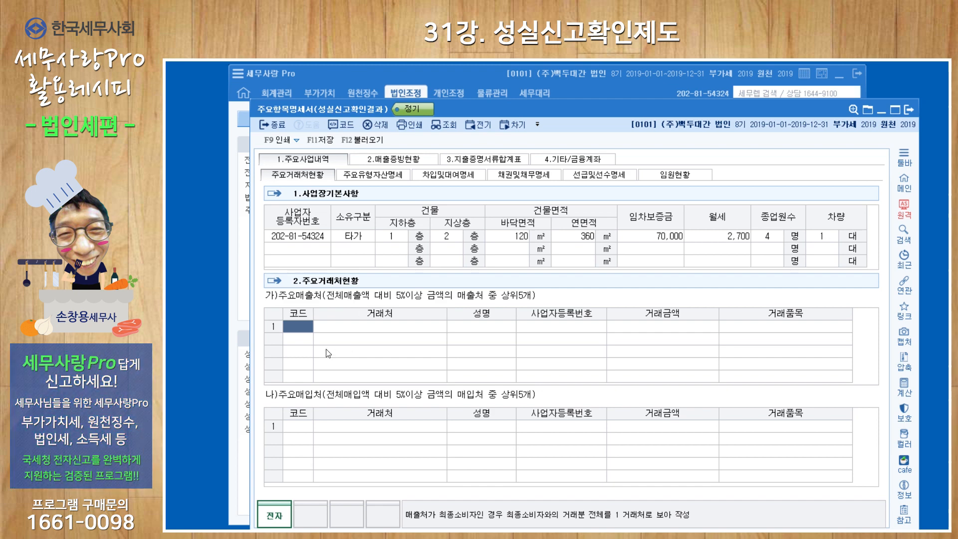
{"action": "left_click", "coordinate": [362, 140]}
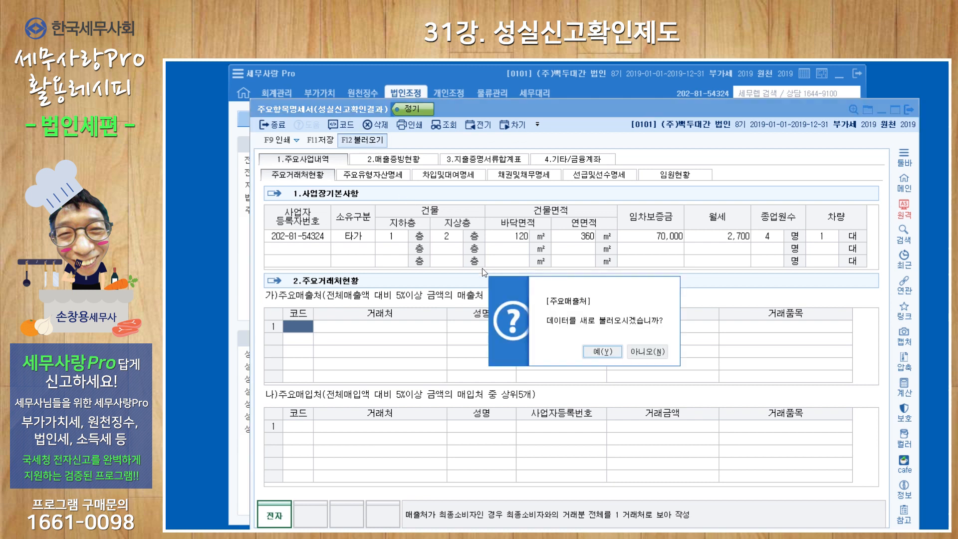
{"action": "left_click", "coordinate": [600, 355]}
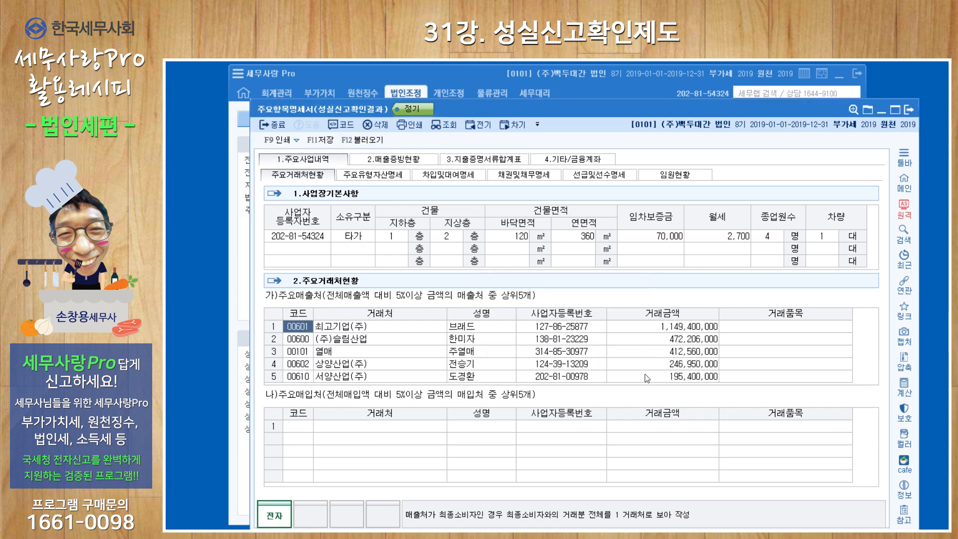
{"action": "left_click", "coordinate": [782, 351]}
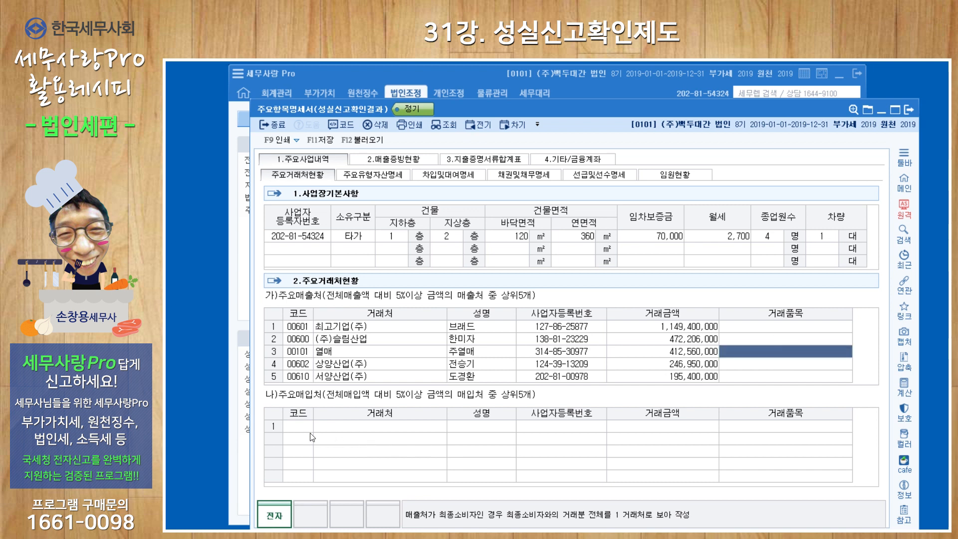
Step: Import the top five major purchase suppliers into the 주요매입처 section
{"action": "left_click", "coordinate": [298, 428]}
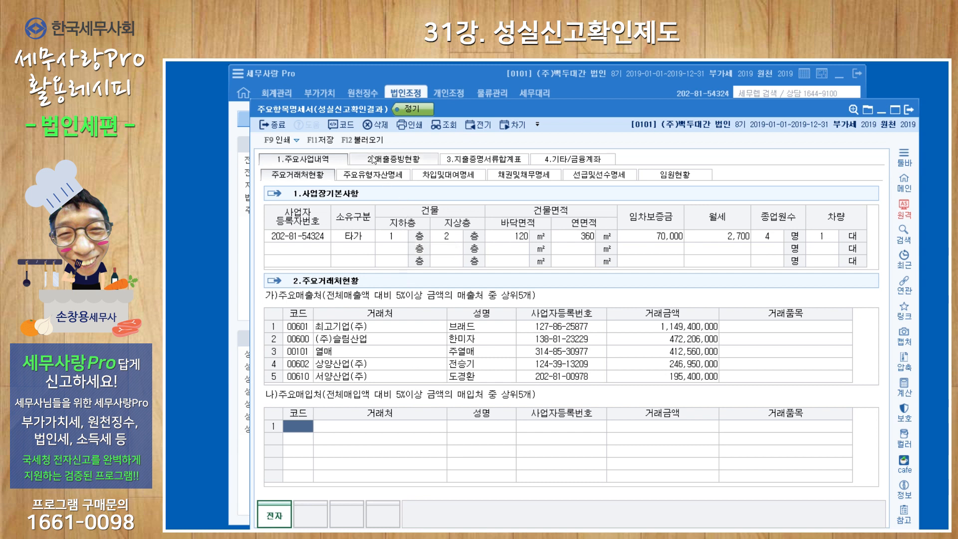
{"action": "left_click", "coordinate": [362, 140]}
{"action": "left_click", "coordinate": [606, 351]}
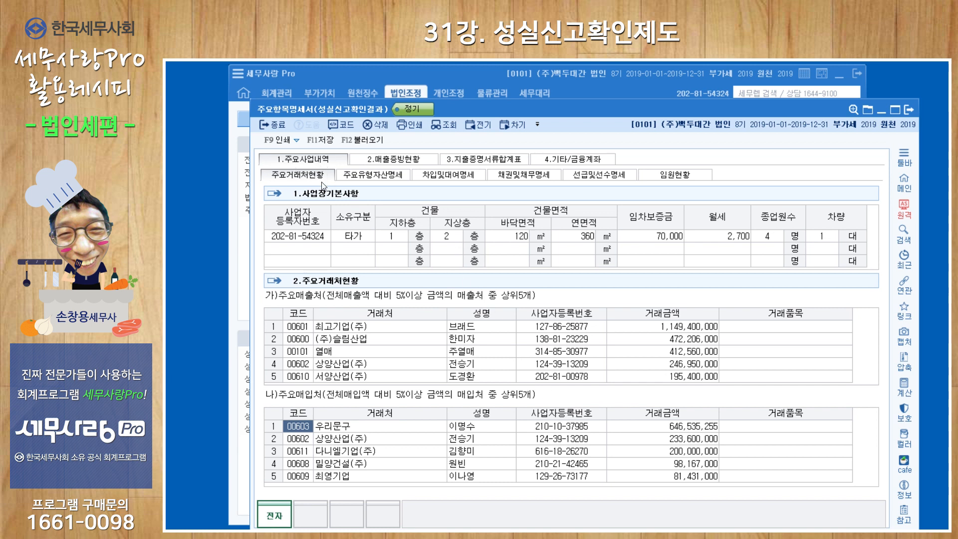
Step: On 주요유형자산명세, import major tangible assets selecting accounts 019900 건설용장비, 020200 건물 and 021200 비품
{"action": "left_click", "coordinate": [391, 181]}
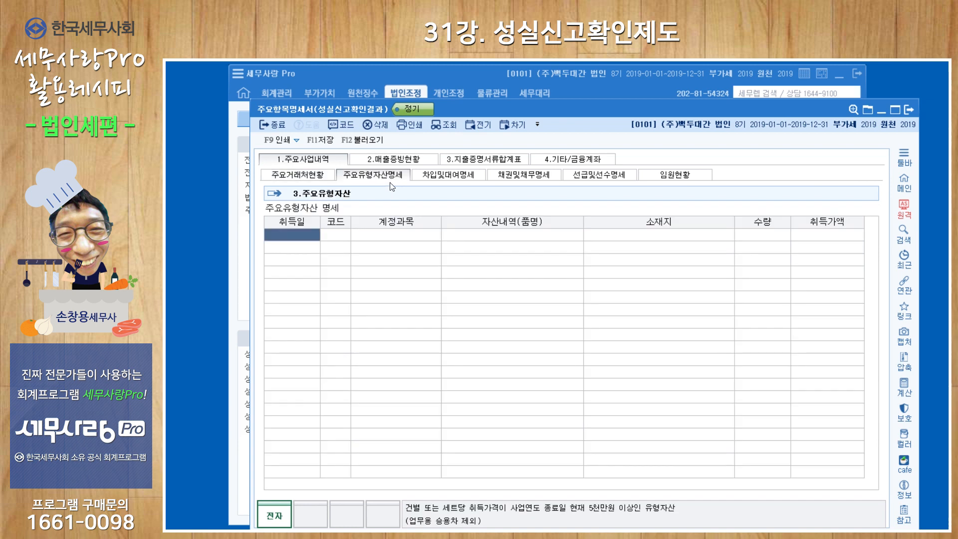
{"action": "left_click", "coordinate": [362, 141]}
{"action": "left_click", "coordinate": [597, 350]}
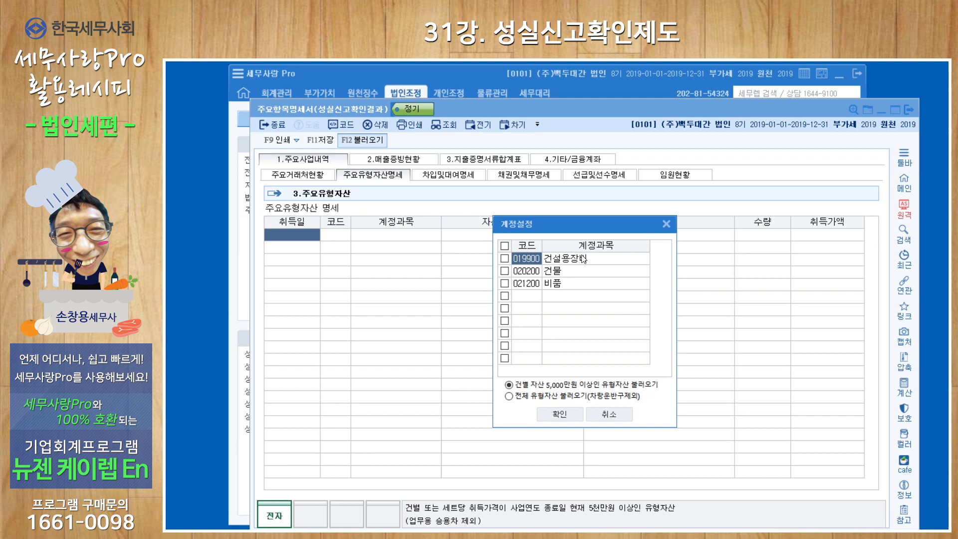
{"action": "left_click", "coordinate": [505, 259]}
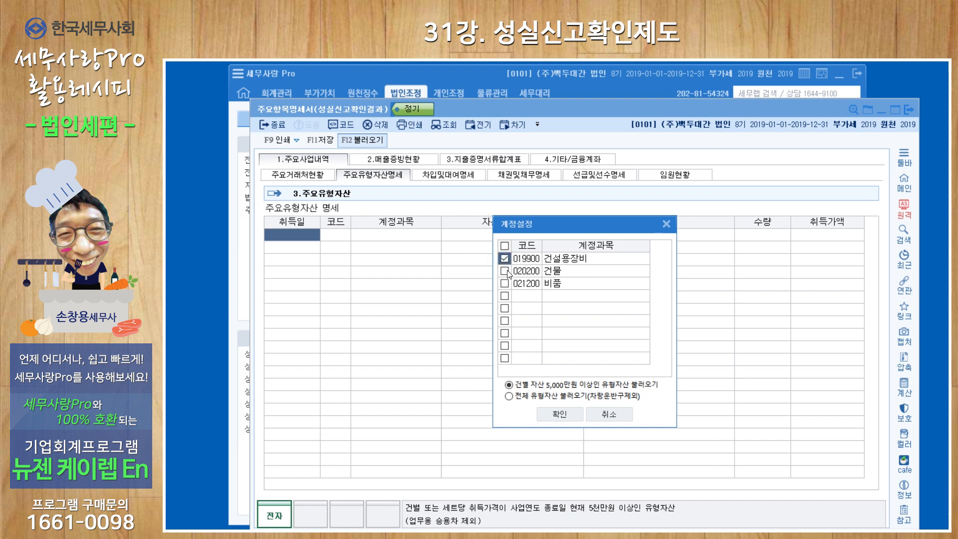
{"action": "left_click", "coordinate": [505, 271]}
{"action": "left_click", "coordinate": [504, 284]}
{"action": "left_click", "coordinate": [560, 414]}
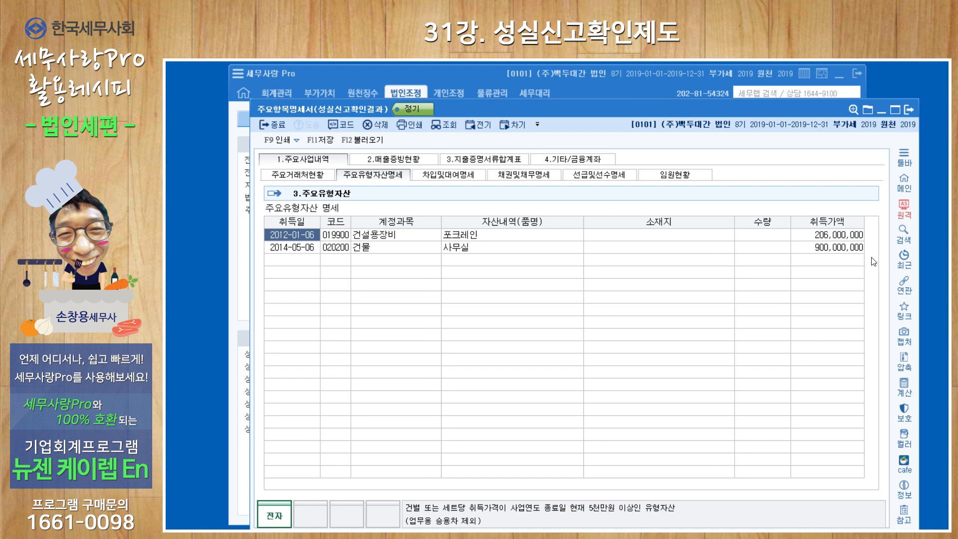
{"action": "left_click", "coordinate": [826, 251]}
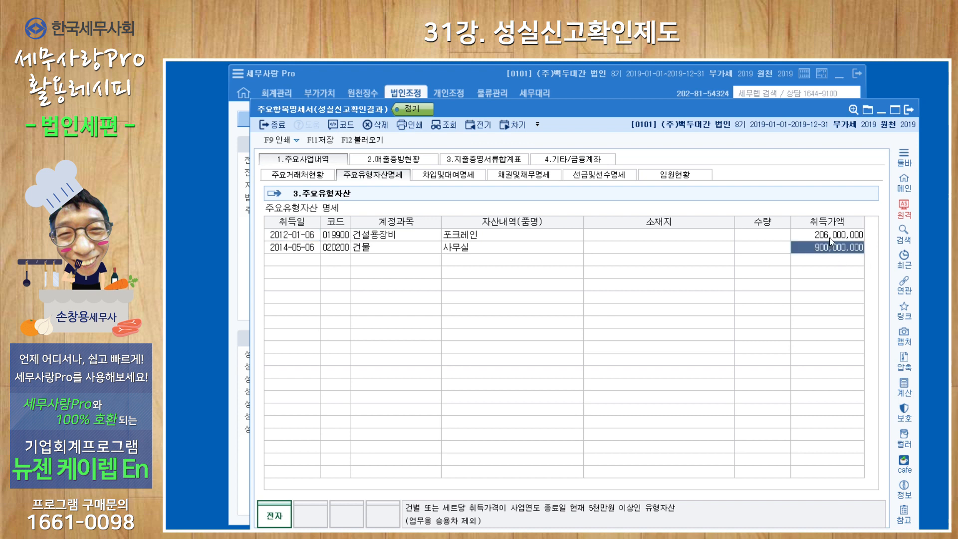
{"action": "left_click", "coordinate": [829, 238]}
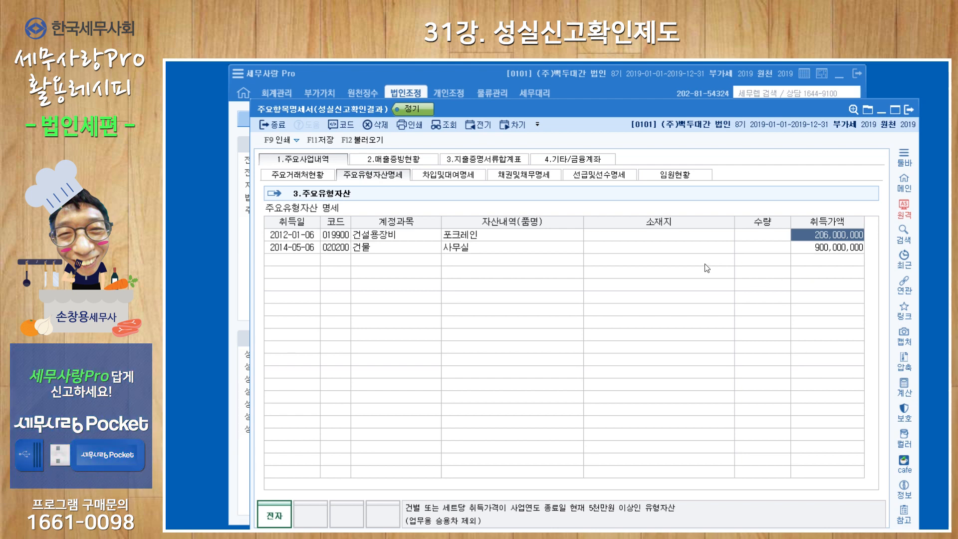
Step: On 차입및대여명세, import borrowings selecting accounts 030500 외화장기차입금 and 026000 단기차입금
{"action": "left_click", "coordinate": [459, 176]}
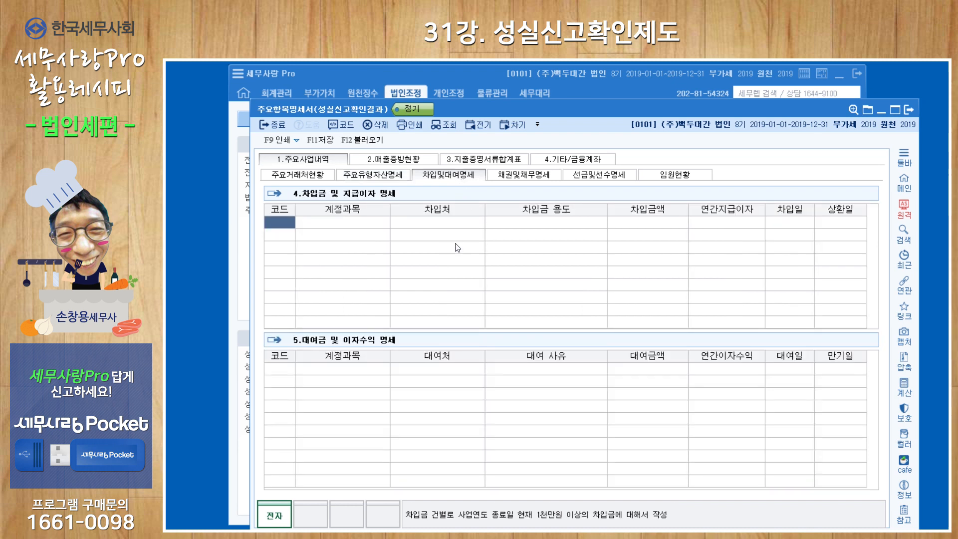
{"action": "left_click", "coordinate": [367, 141]}
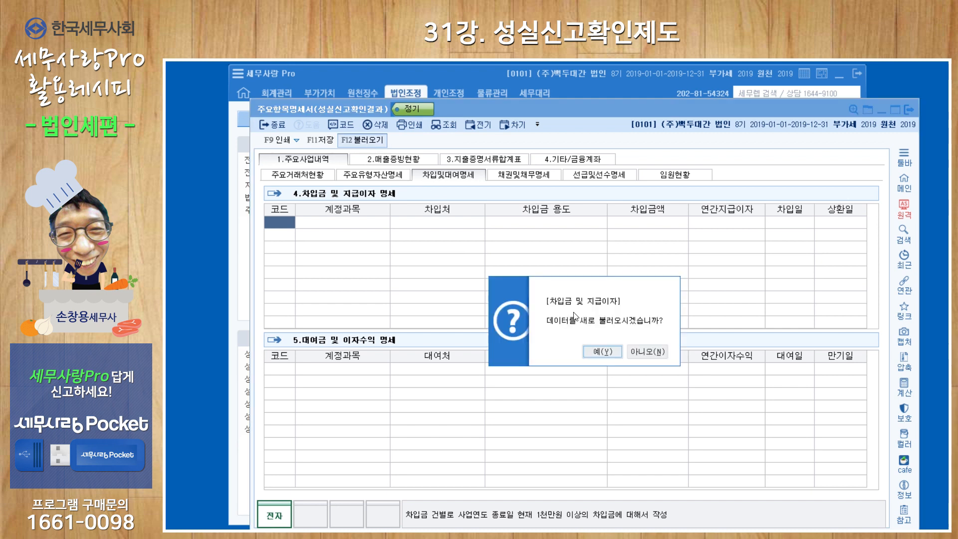
{"action": "left_click", "coordinate": [595, 350]}
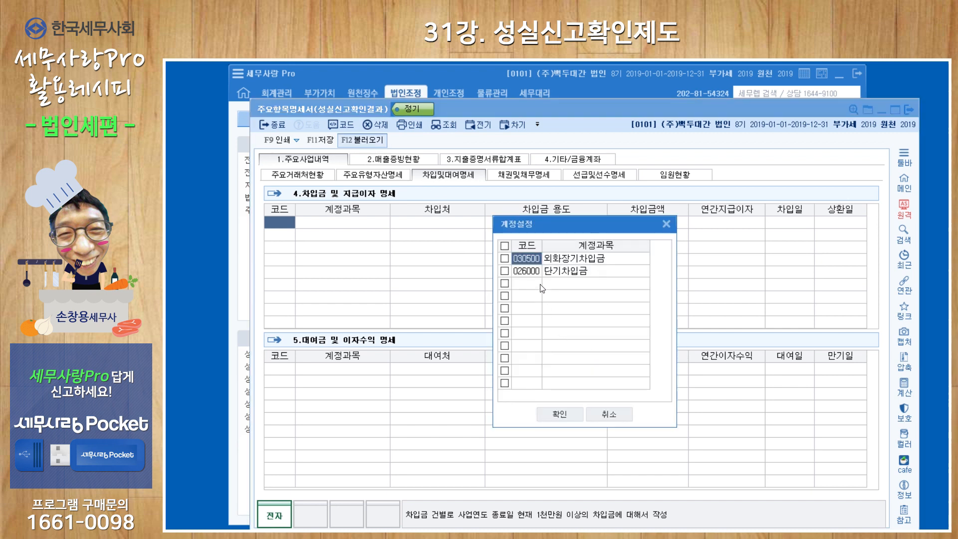
{"action": "left_click", "coordinate": [505, 258]}
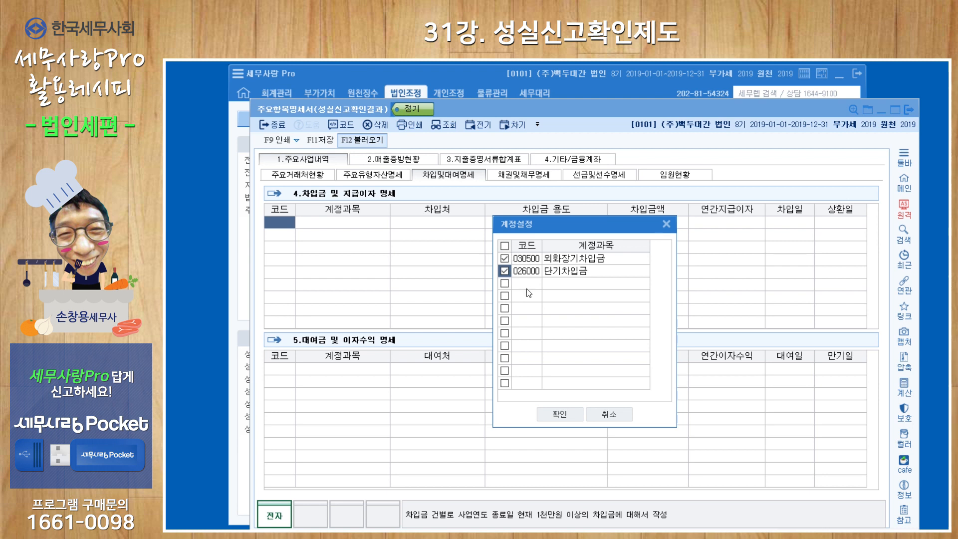
{"action": "left_click", "coordinate": [559, 414]}
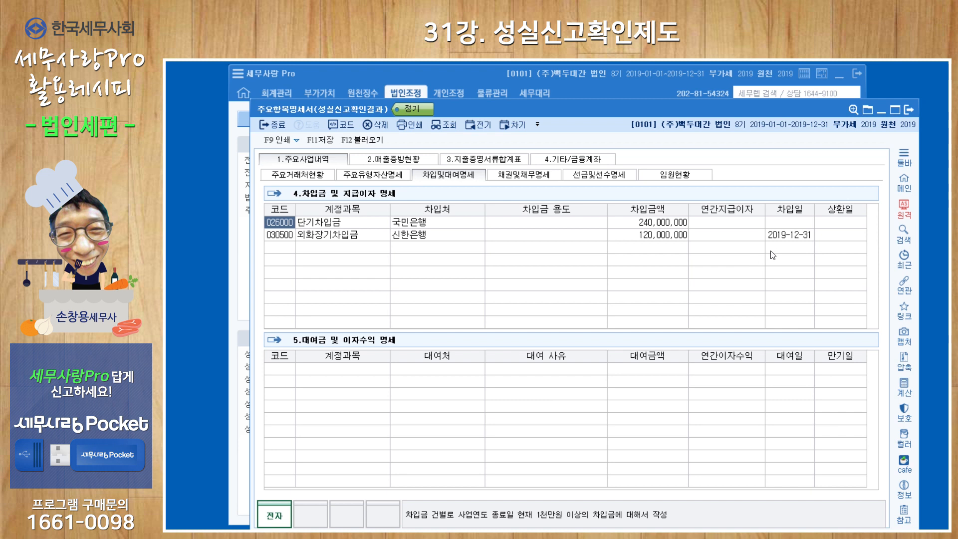
Step: Inspect the borrowing rows' date, purpose and annual interest cells
{"action": "left_click", "coordinate": [793, 223]}
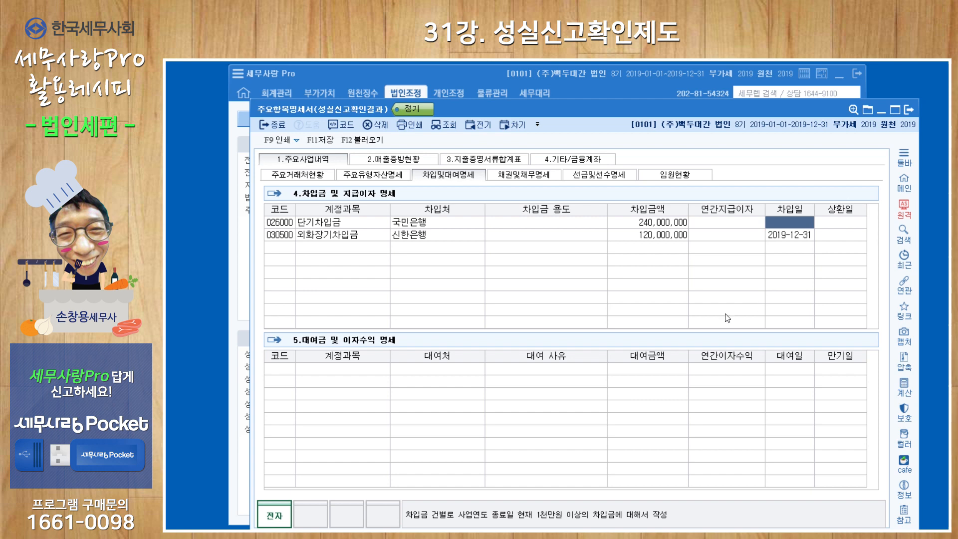
{"action": "left_click", "coordinate": [558, 221]}
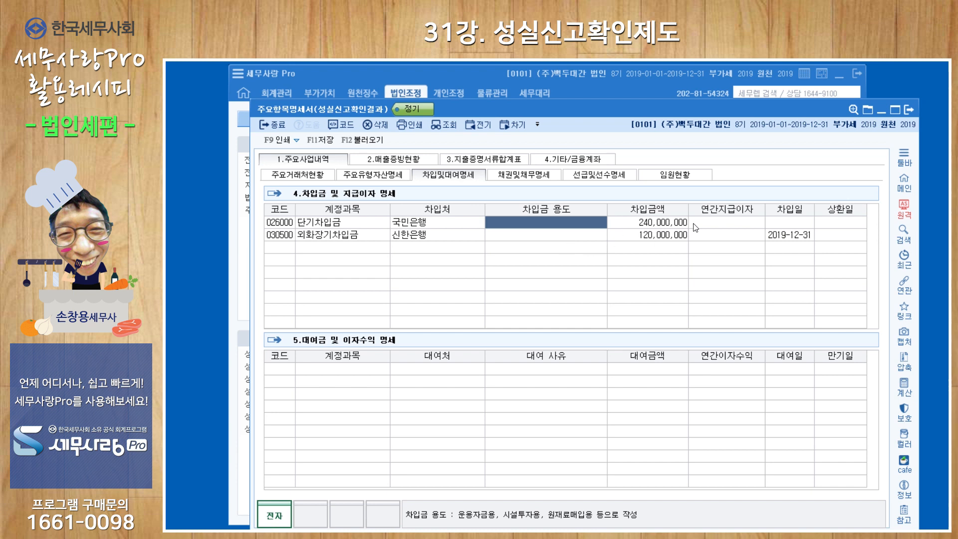
{"action": "left_click", "coordinate": [709, 222]}
{"action": "left_click", "coordinate": [712, 236]}
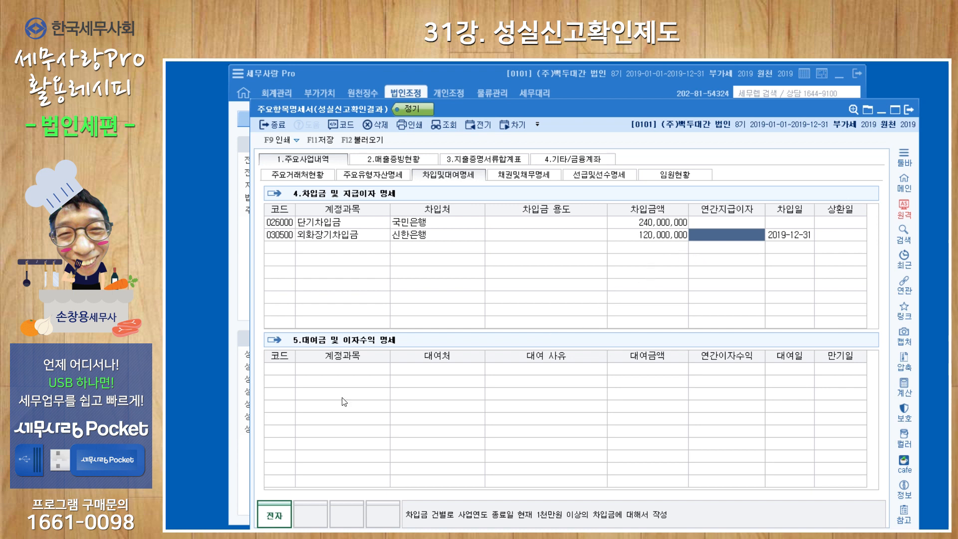
Step: On 차입및대여명세, import the loans and interest section selecting account 000179 장기대여금
{"action": "left_click", "coordinate": [290, 373]}
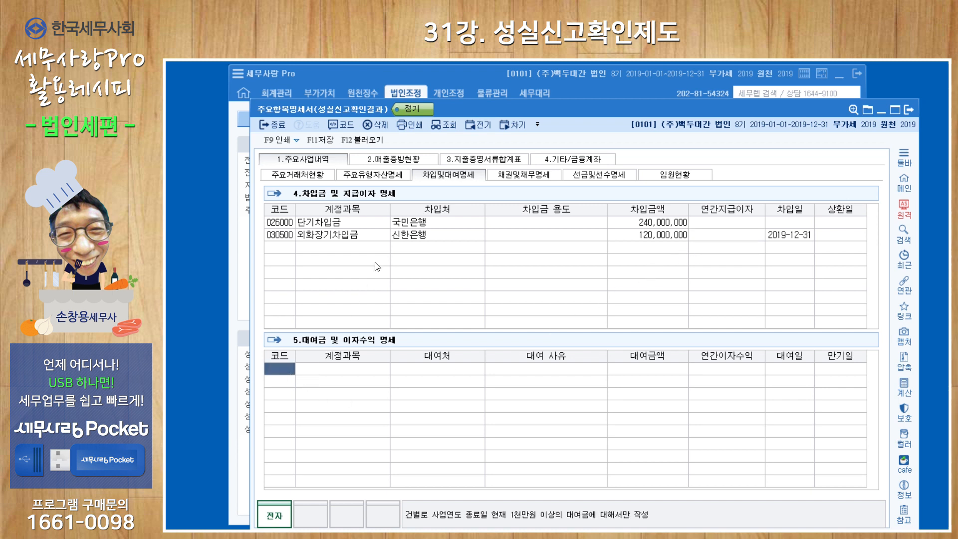
{"action": "left_click", "coordinate": [372, 142]}
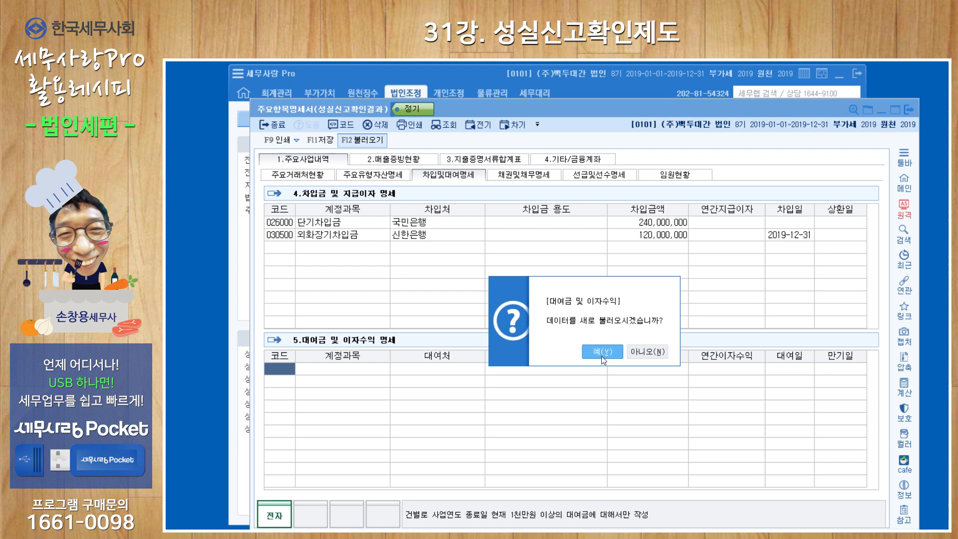
{"action": "left_click", "coordinate": [601, 356]}
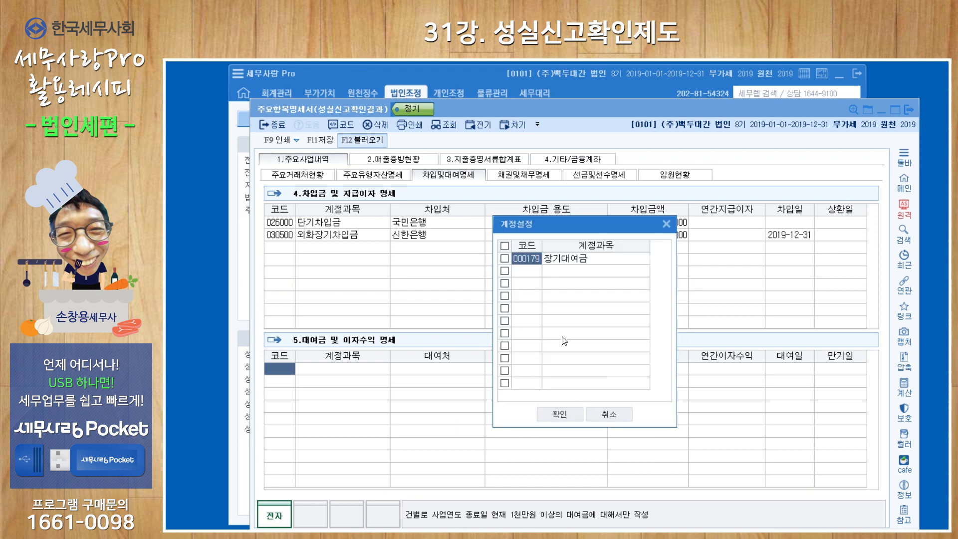
{"action": "left_click", "coordinate": [505, 259]}
{"action": "left_click", "coordinate": [560, 413]}
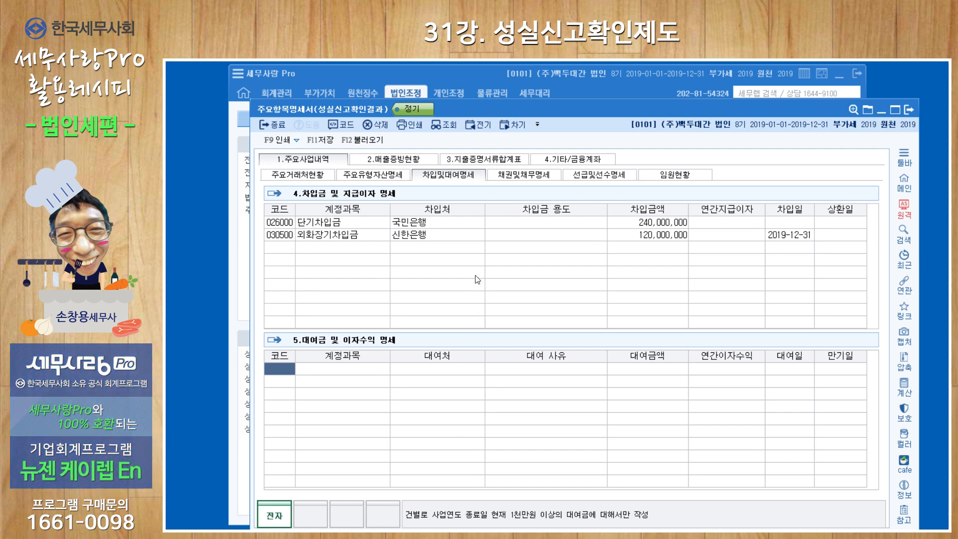
Step: On 채권및채무명세, import trade receivables selecting all accounts, including 010800 외상매출금 and 011000 받을어음
{"action": "left_click", "coordinate": [533, 176]}
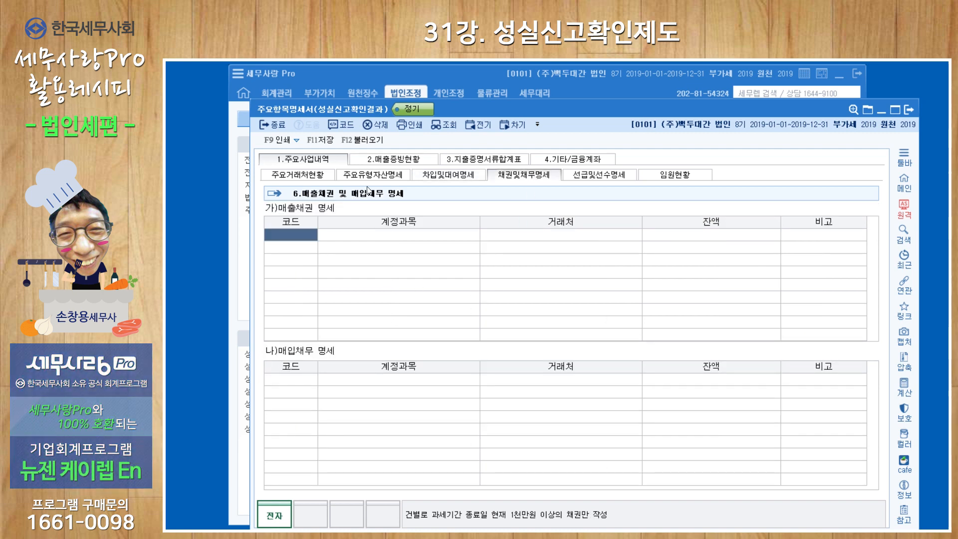
{"action": "left_click", "coordinate": [362, 141]}
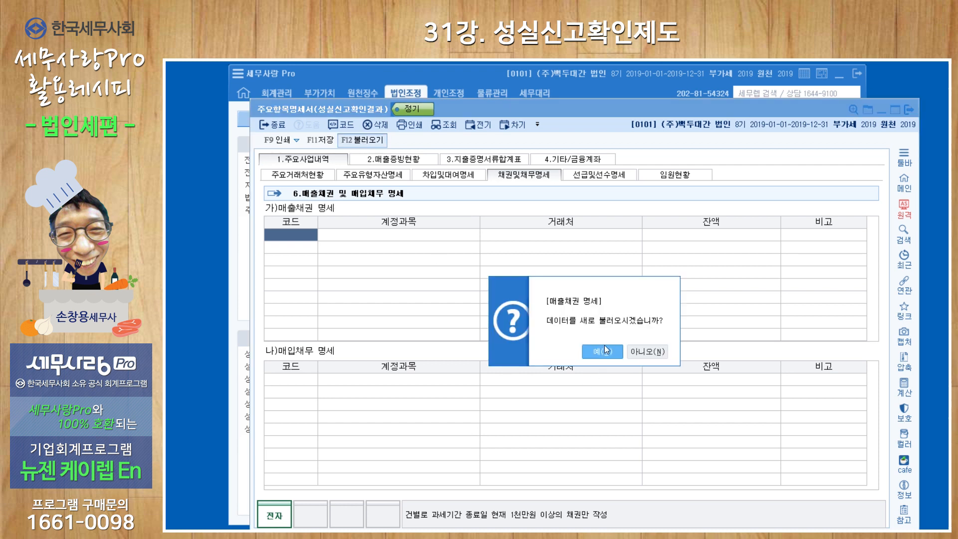
{"action": "key", "text": "Return"}
{"action": "left_click", "coordinate": [505, 246]}
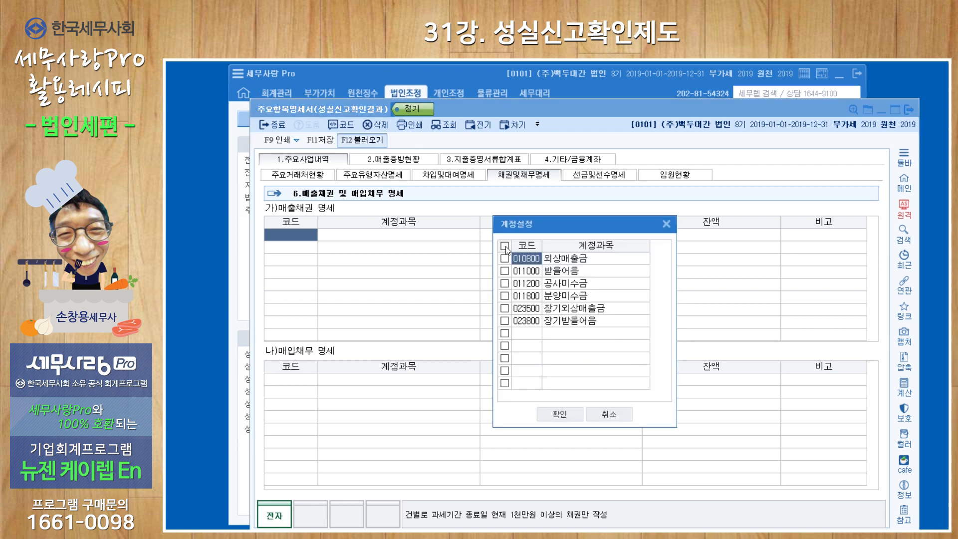
{"action": "left_click", "coordinate": [570, 415]}
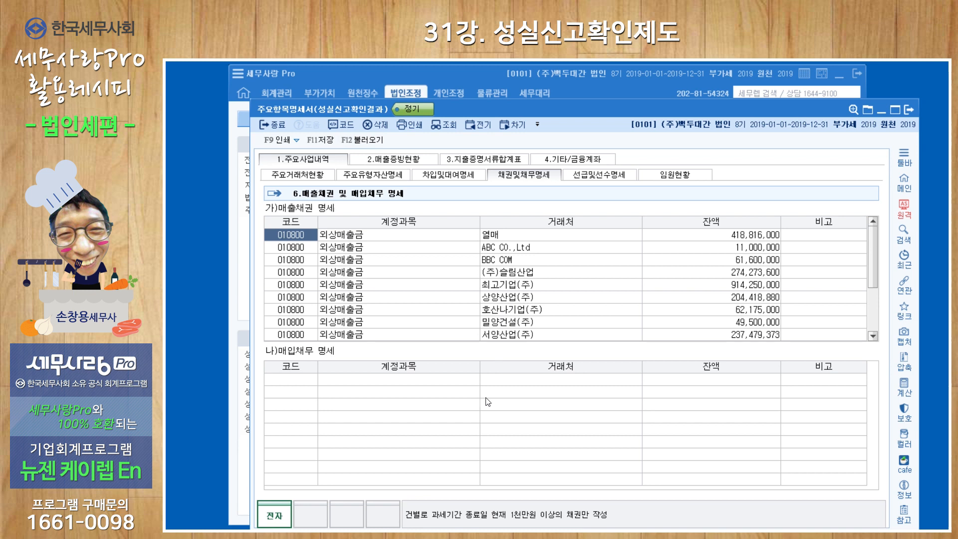
Step: Import trade payables selecting accounts 025100 외상매입금, 025200 지급어음 and 030800 장기성지급어음
{"action": "left_click", "coordinate": [363, 141]}
{"action": "left_click", "coordinate": [600, 353]}
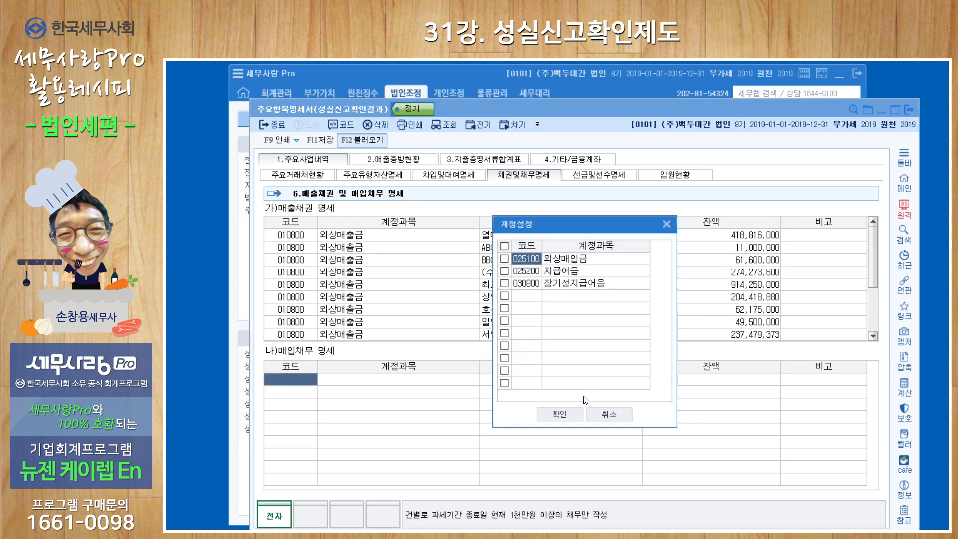
{"action": "left_click", "coordinate": [505, 246]}
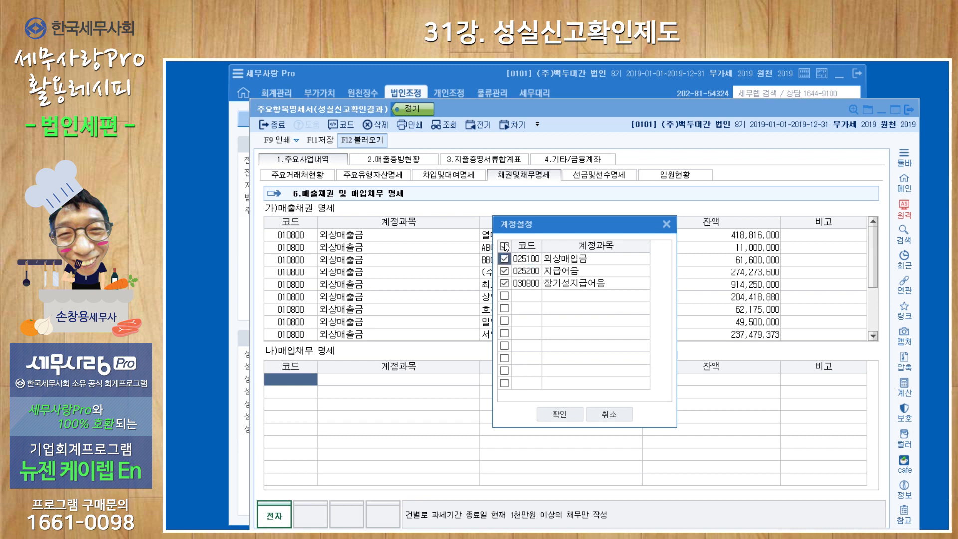
{"action": "left_click", "coordinate": [568, 415]}
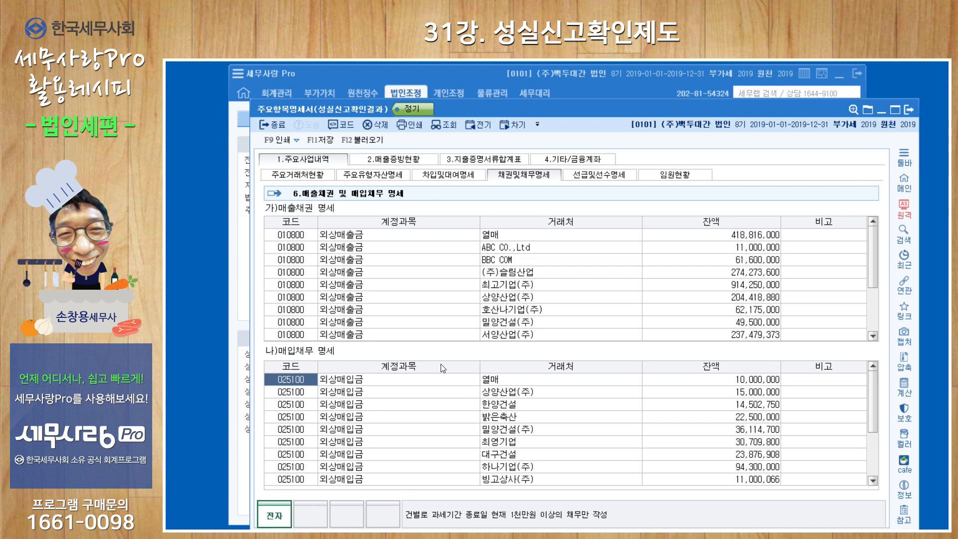
Step: On 선급및선수명세, import the advance payments section with account 013100 선급금
{"action": "left_click", "coordinate": [597, 179]}
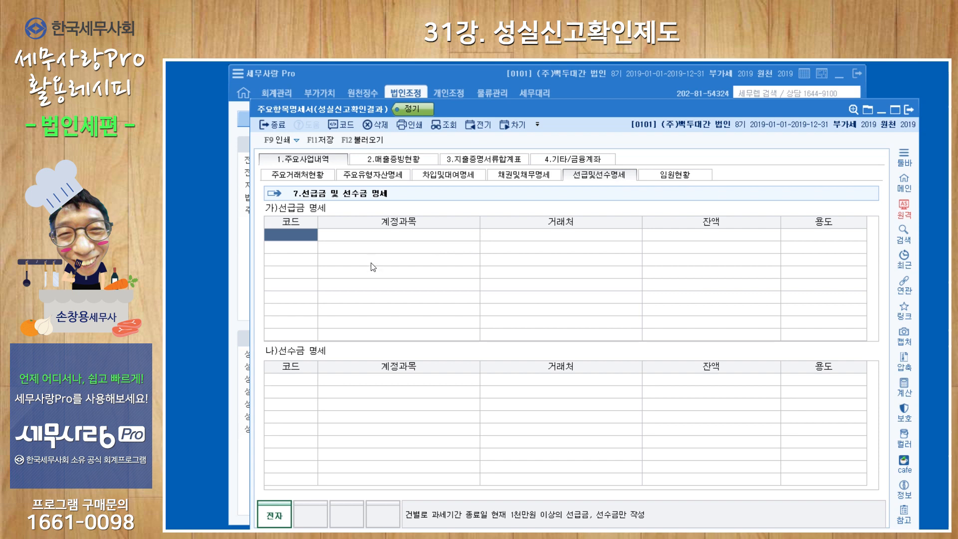
{"action": "left_click", "coordinate": [362, 140]}
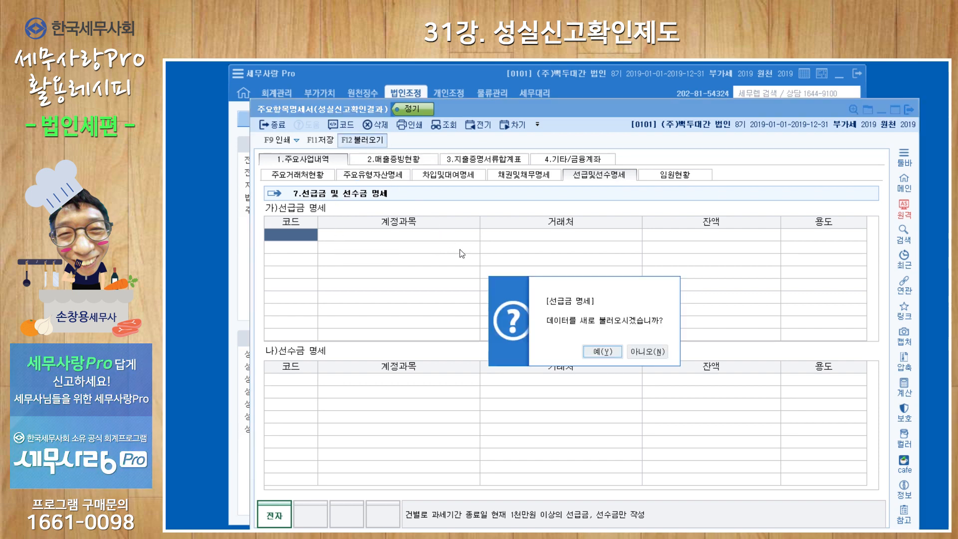
{"action": "left_click", "coordinate": [592, 352]}
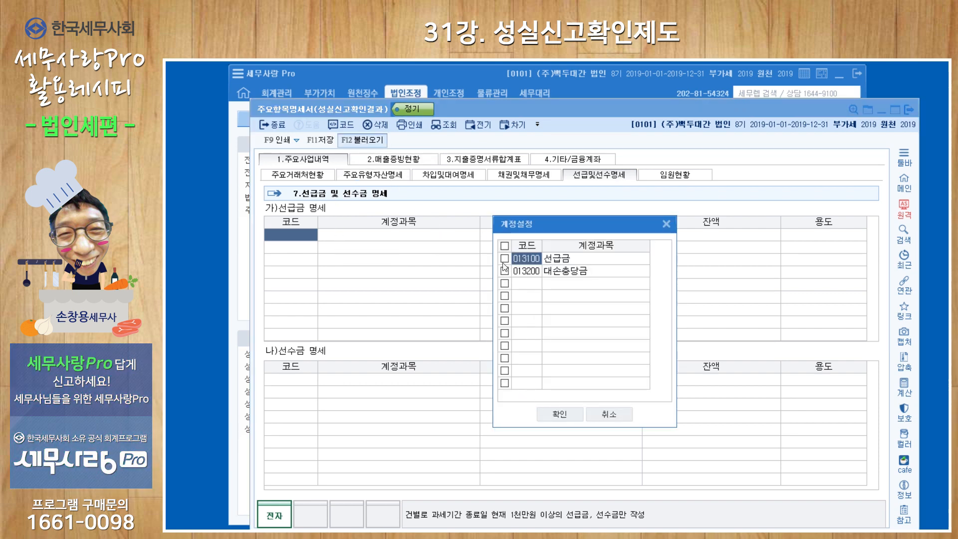
{"action": "left_click", "coordinate": [558, 414]}
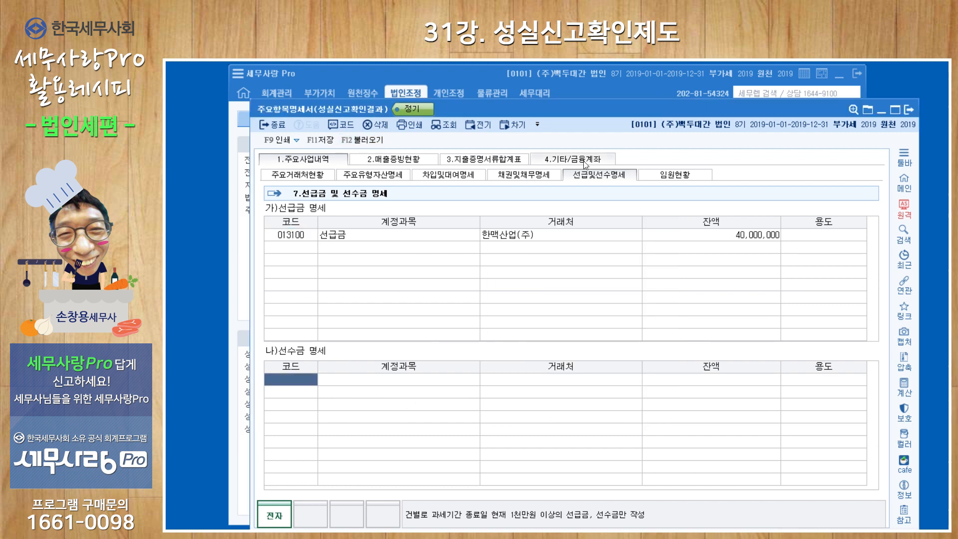
Step: Import advances received selecting accounts 025900 선수금, 027100 공사선수금 and 027200 분양선수금
{"action": "left_click", "coordinate": [380, 147]}
{"action": "left_click", "coordinate": [596, 349]}
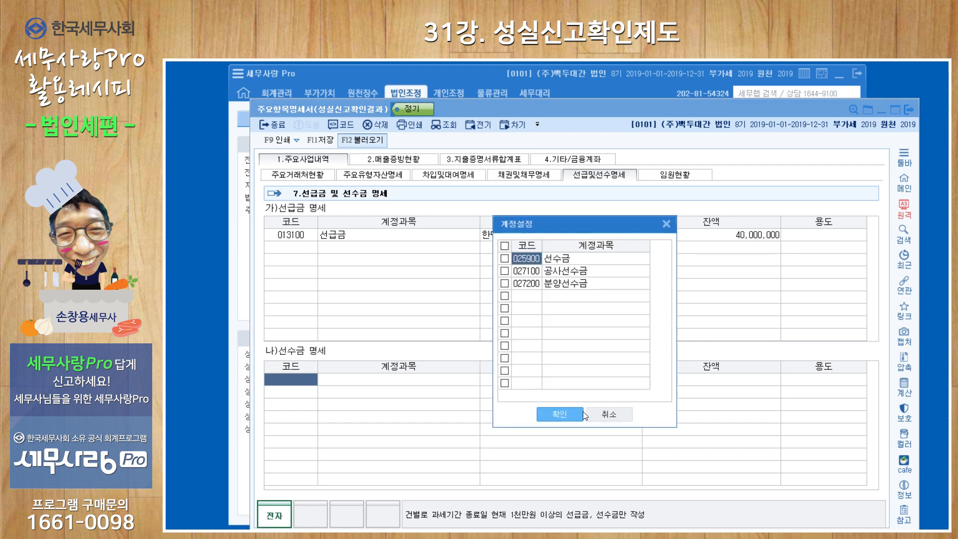
{"action": "left_click", "coordinate": [504, 245]}
{"action": "left_click", "coordinate": [559, 413]}
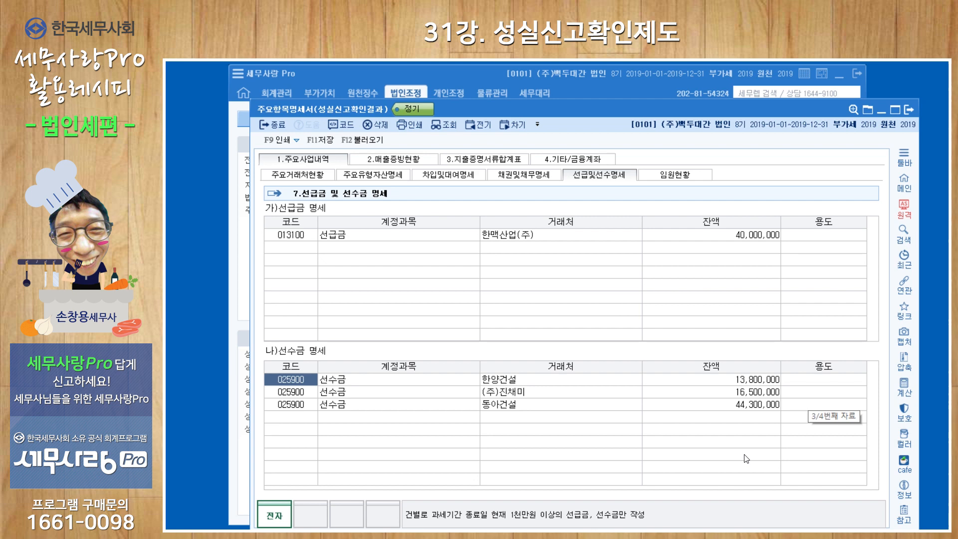
Step: Import the sales evidence issuance data on the 매출증빙현황 tab
{"action": "left_click", "coordinate": [675, 174]}
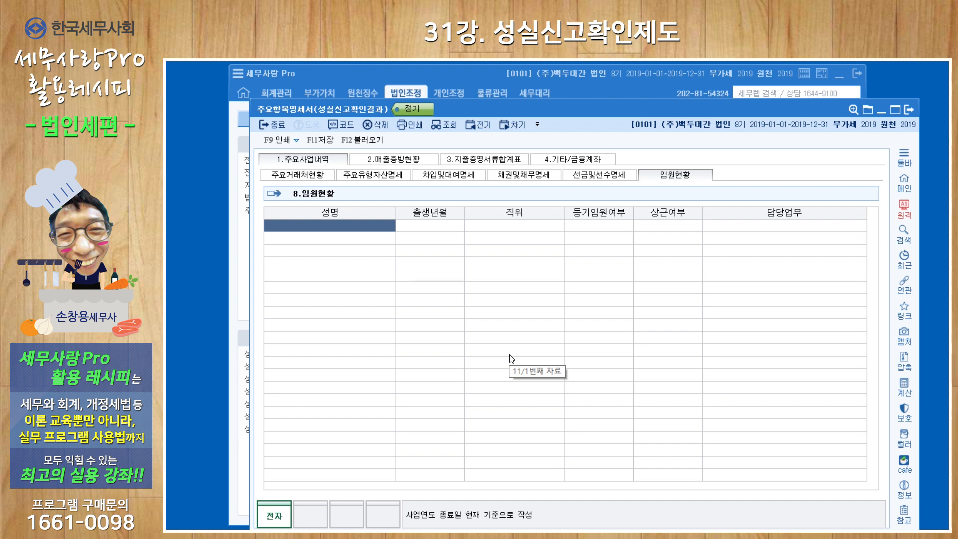
{"action": "left_click", "coordinate": [411, 160]}
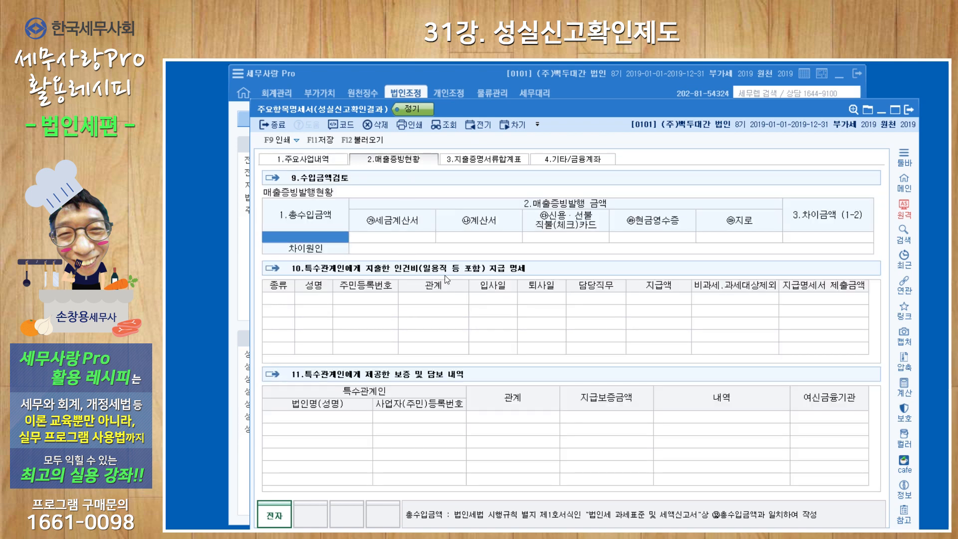
{"action": "left_click", "coordinate": [363, 139]}
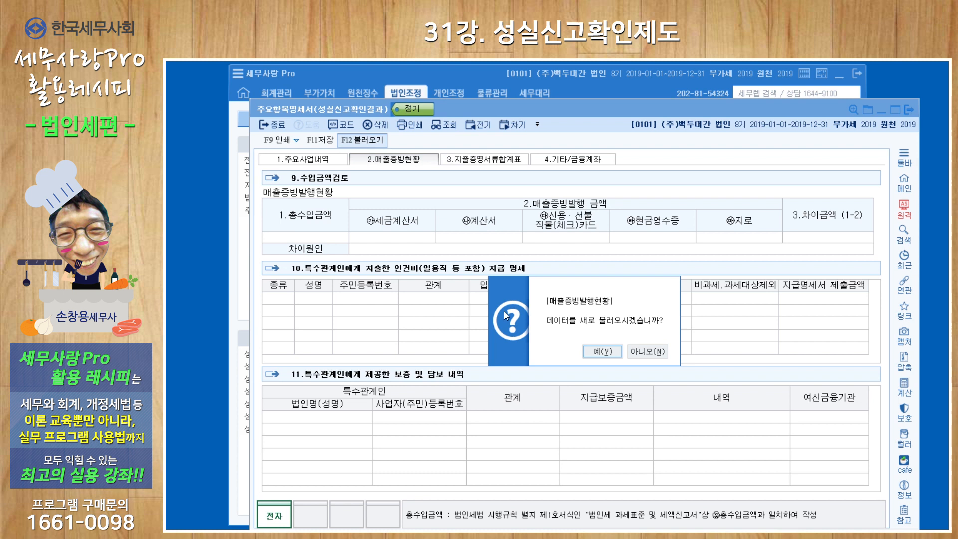
{"action": "left_click", "coordinate": [602, 352]}
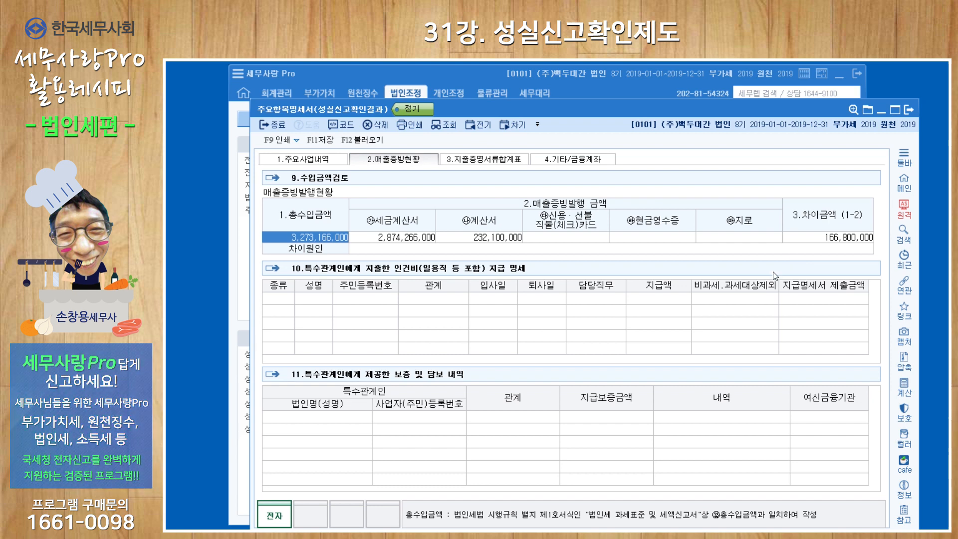
Step: On 지출증명서류합계표, import the 표준대차 data, keeping unmatched items as excluded amounts
{"action": "left_click", "coordinate": [360, 301]}
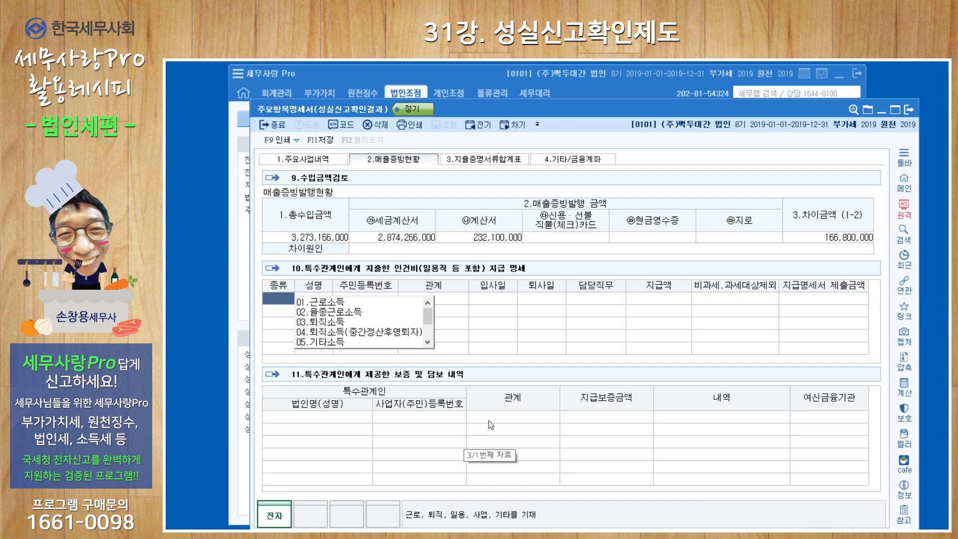
{"action": "left_click", "coordinate": [499, 168]}
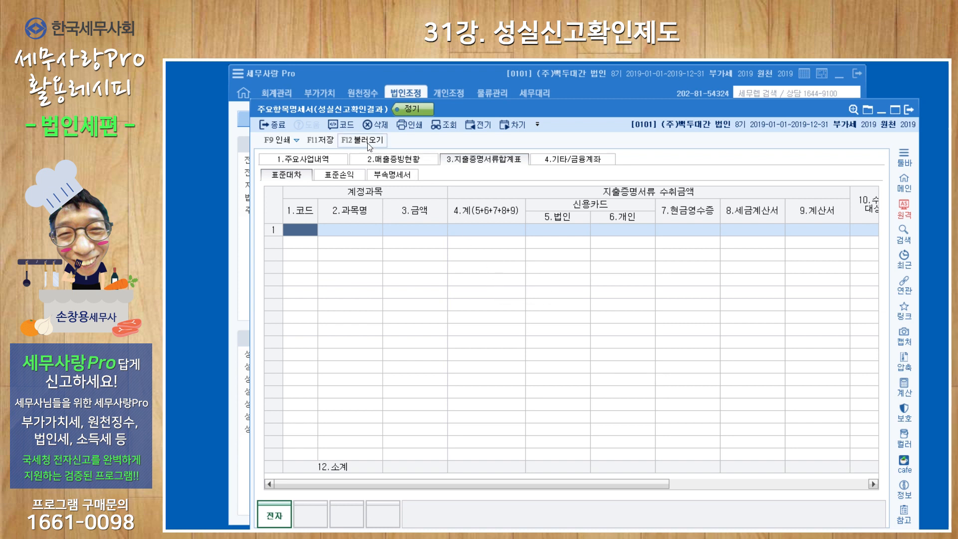
{"action": "left_click", "coordinate": [368, 142]}
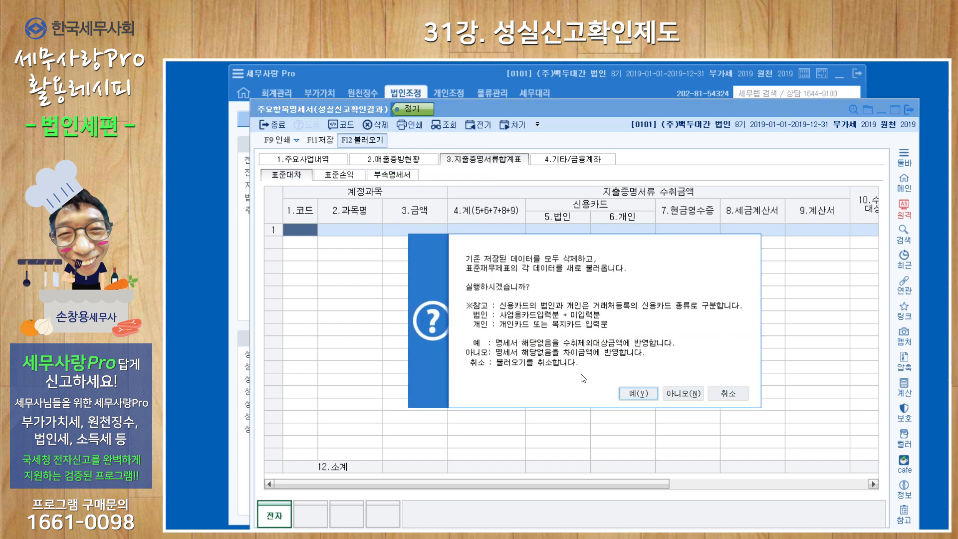
{"action": "left_click", "coordinate": [638, 397]}
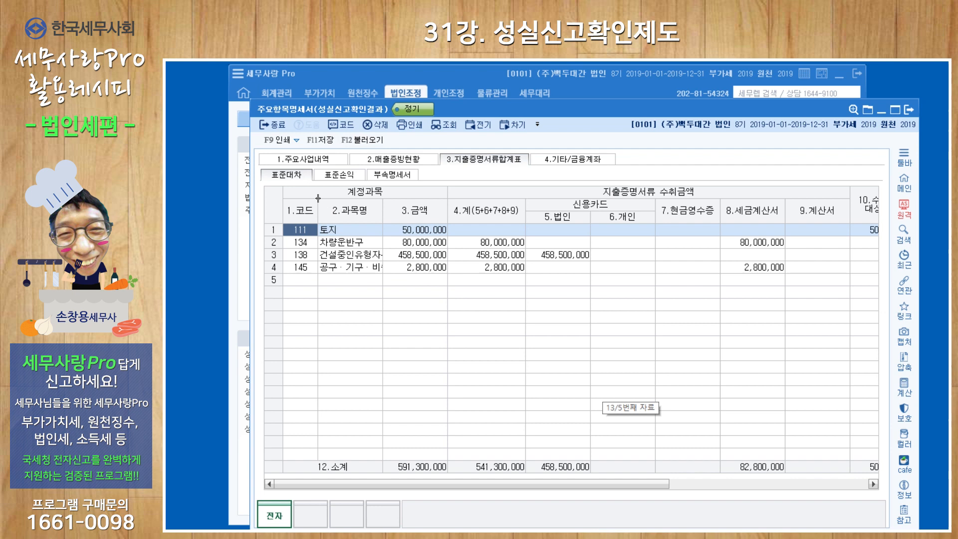
Step: Import the 표준손익 data into the expense evidence summary
{"action": "left_click", "coordinate": [346, 178]}
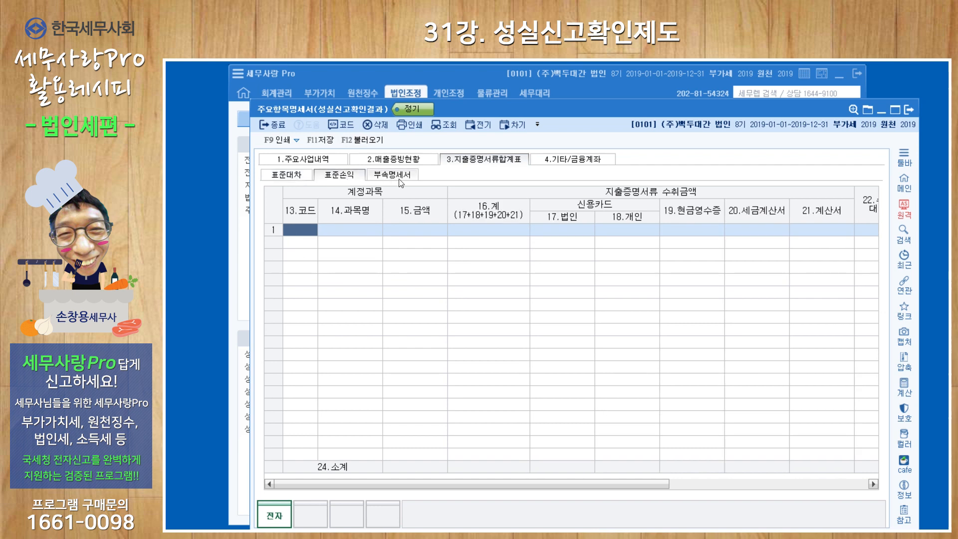
{"action": "left_click", "coordinate": [374, 142]}
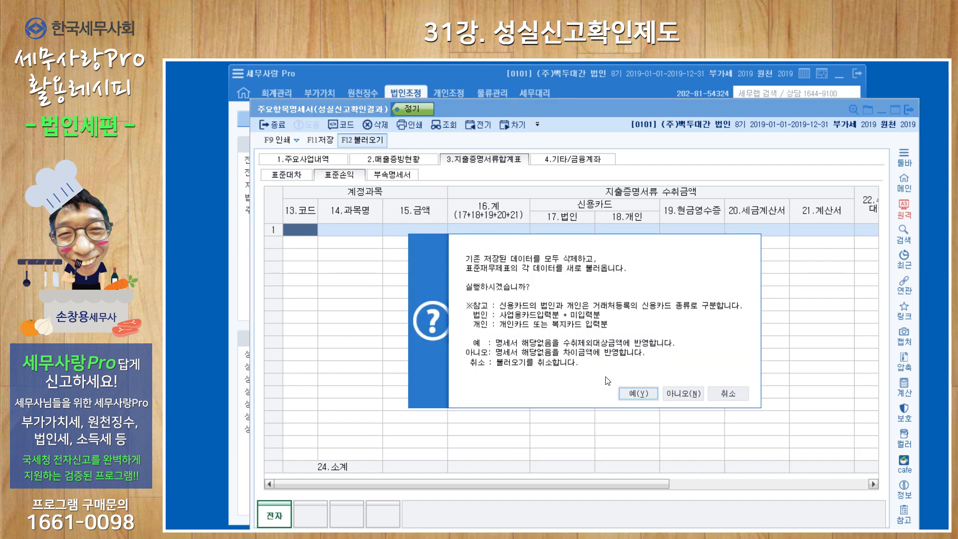
{"action": "left_click", "coordinate": [647, 396]}
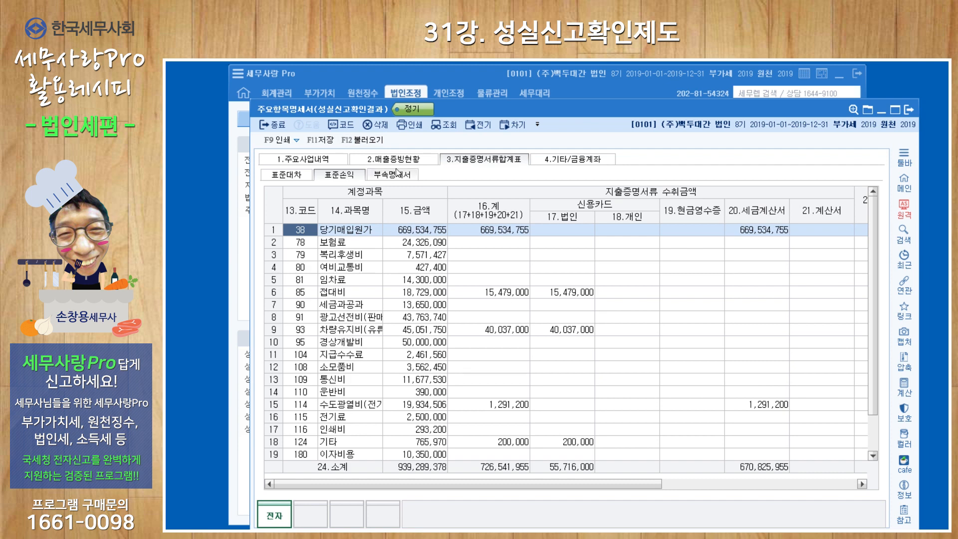
Step: Import the 부속명세서 data into the expense evidence summary
{"action": "left_click", "coordinate": [392, 175]}
{"action": "left_click", "coordinate": [370, 144]}
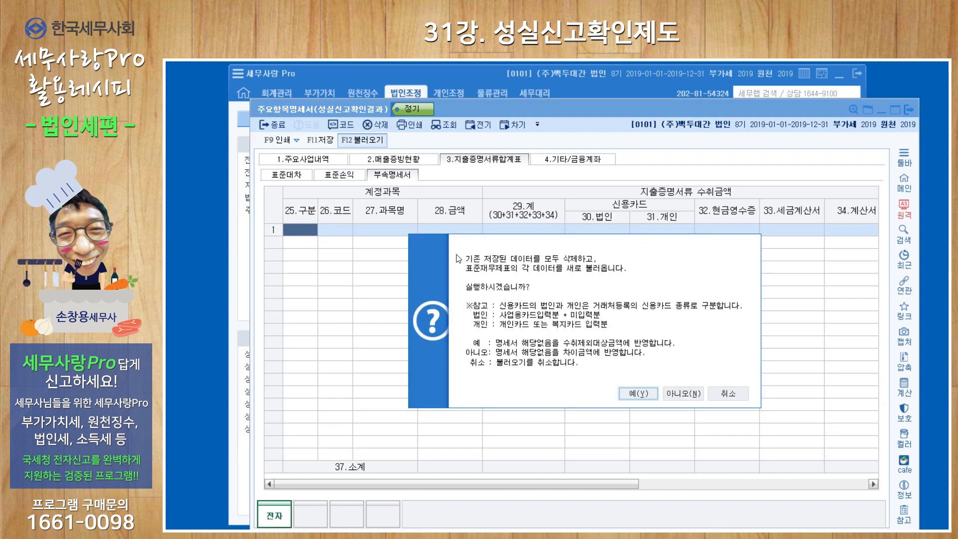
{"action": "left_click", "coordinate": [647, 400]}
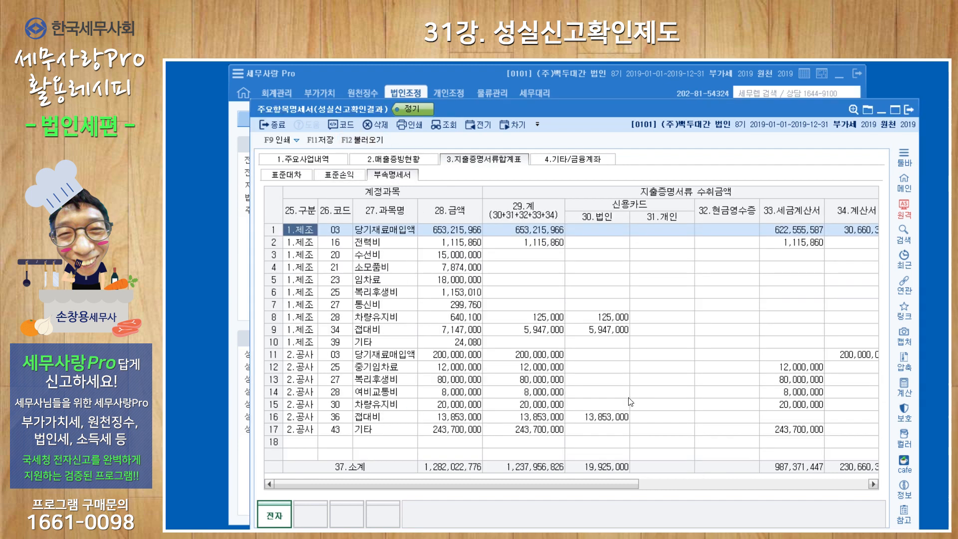
Step: Compare against the 지출증명서류수취검토서식 form, then review the remaining 부속명세서 columns
{"action": "left_click", "coordinate": [243, 464]}
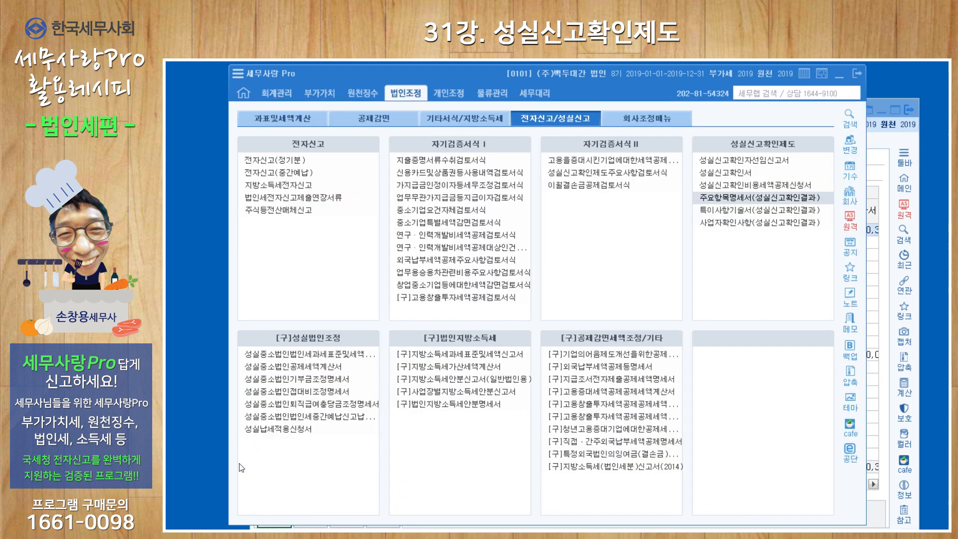
{"action": "left_click", "coordinate": [283, 122]}
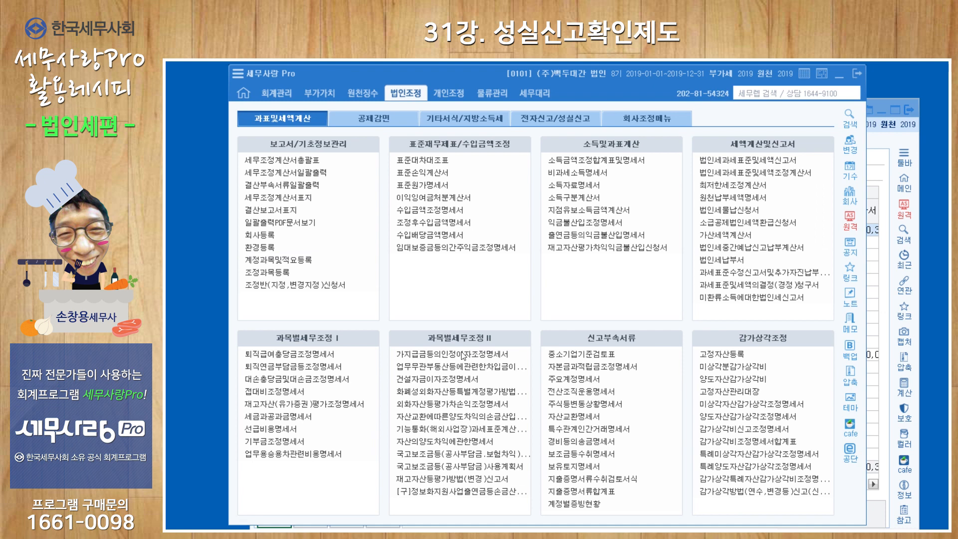
{"action": "left_click", "coordinate": [577, 480]}
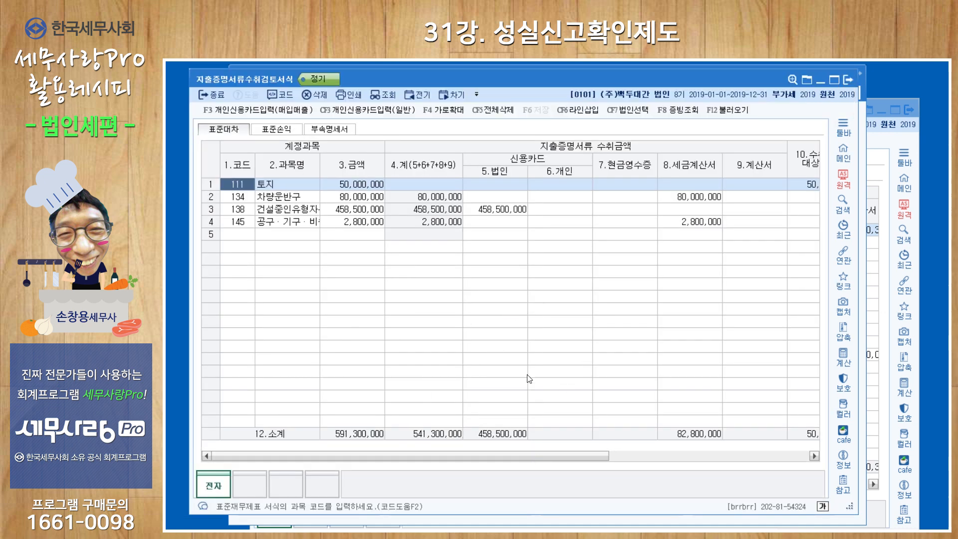
{"action": "left_click", "coordinate": [881, 153]}
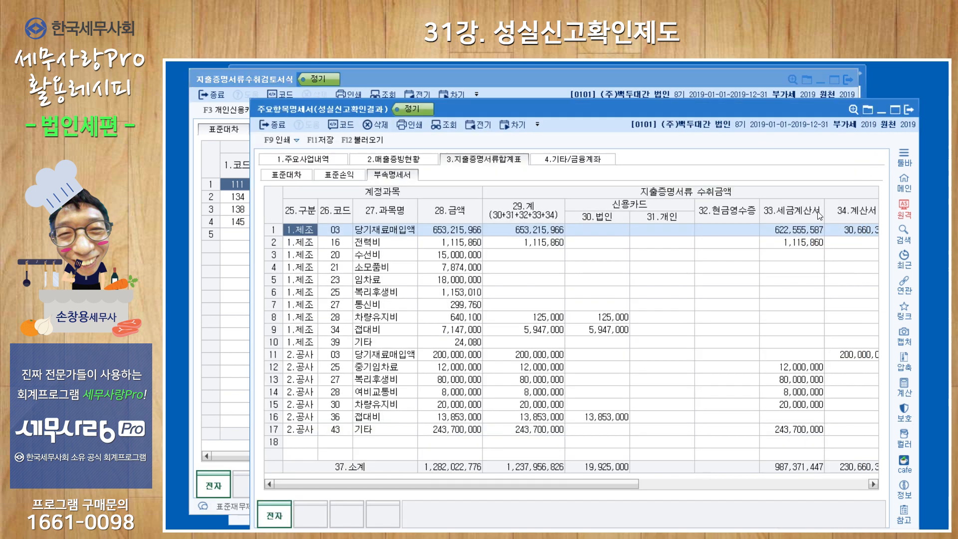
{"action": "left_click_drag", "start_coordinate": [586, 484], "coordinate": [798, 484]}
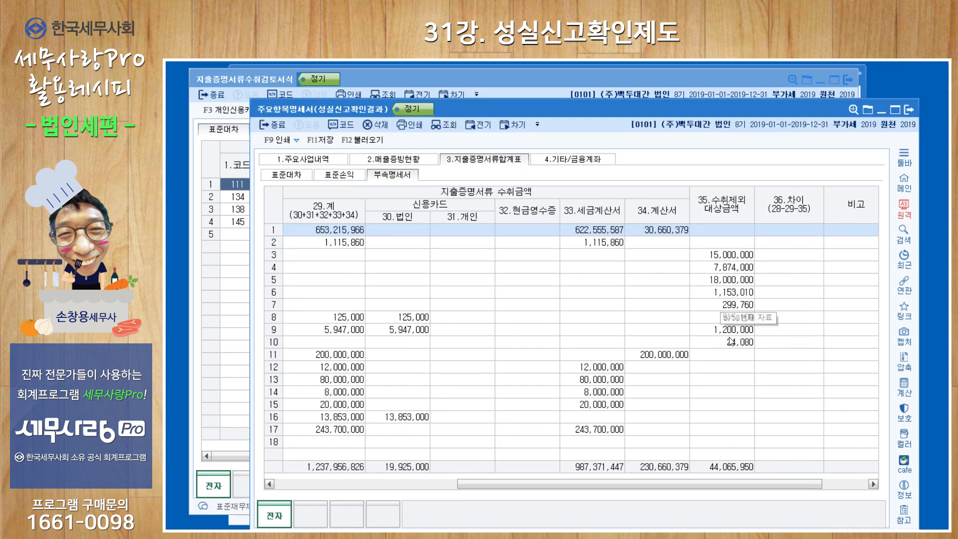
Step: Review the 표준손익 columns, then import the 3만원 초과 증빙불비 data on the 기타/금융계좌 tab
{"action": "left_click", "coordinate": [347, 175]}
{"action": "left_click_drag", "start_coordinate": [589, 483], "coordinate": [786, 484]}
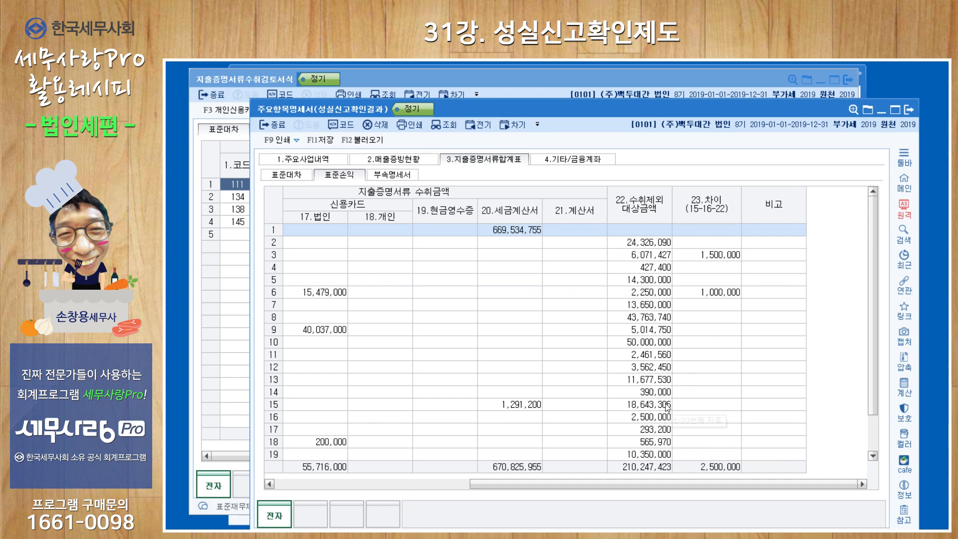
{"action": "left_click", "coordinate": [581, 161]}
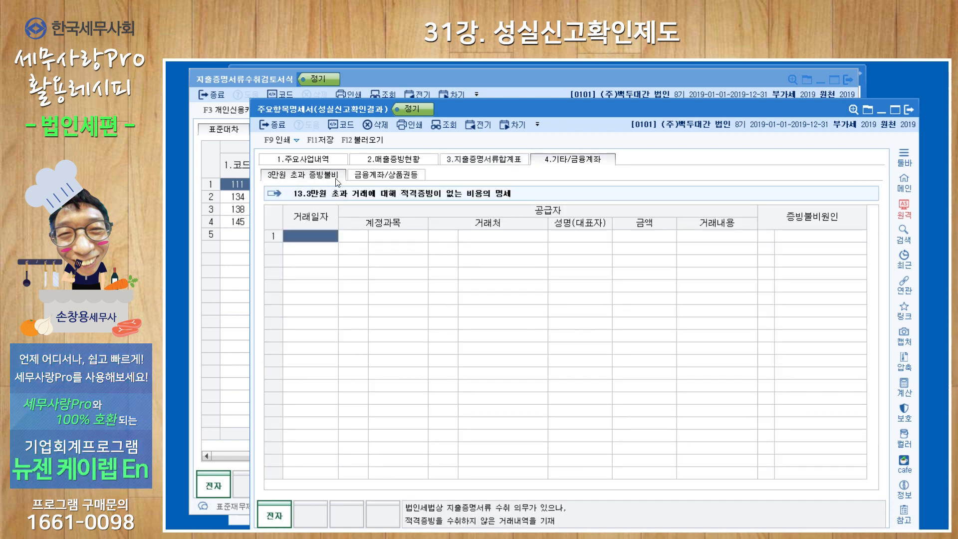
{"action": "left_click", "coordinate": [363, 141]}
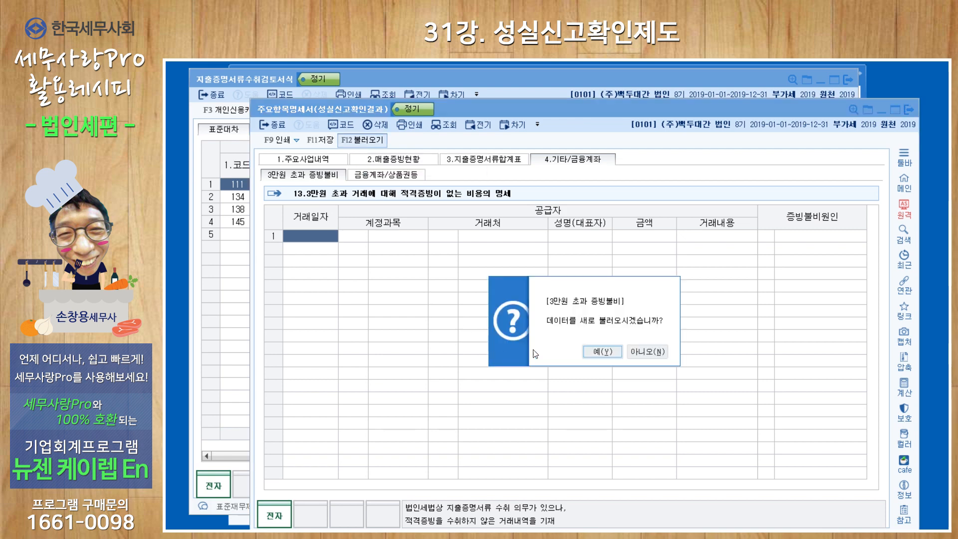
{"action": "left_click", "coordinate": [604, 352]}
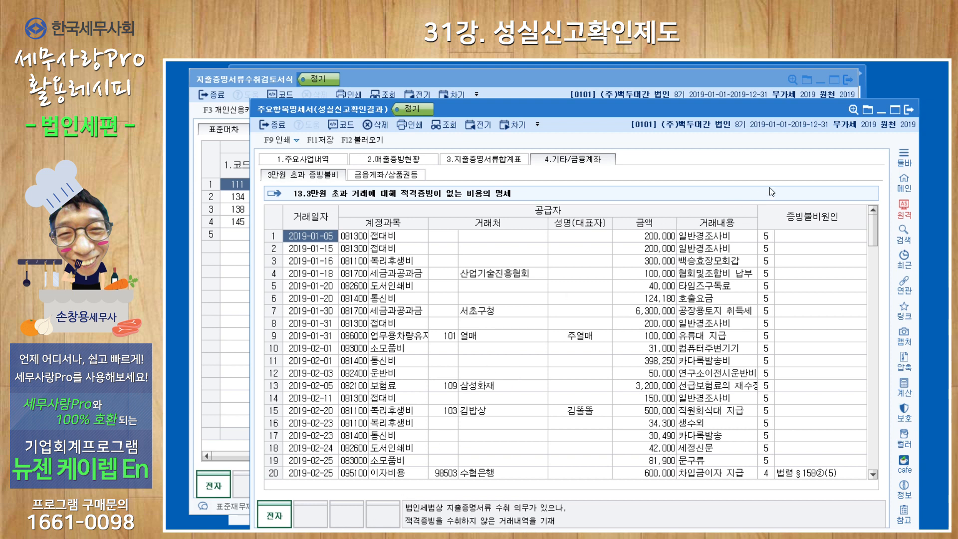
Step: Open February's 일반전표입력 and inspect the 카드등사용여부 options for the 보험료 entry on the 5th
{"action": "left_click", "coordinate": [732, 75]}
{"action": "left_click", "coordinate": [821, 80]}
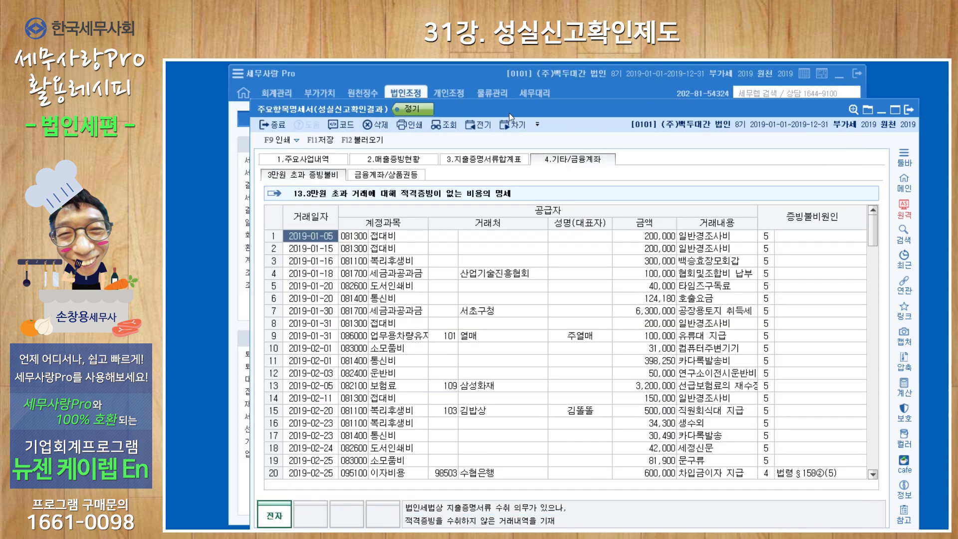
{"action": "left_click", "coordinate": [279, 90]}
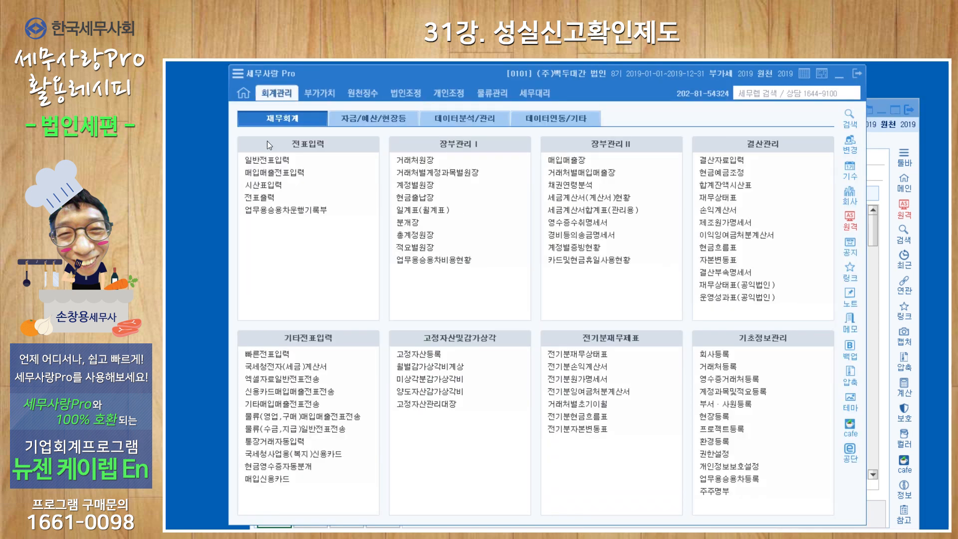
{"action": "left_click", "coordinate": [264, 160]}
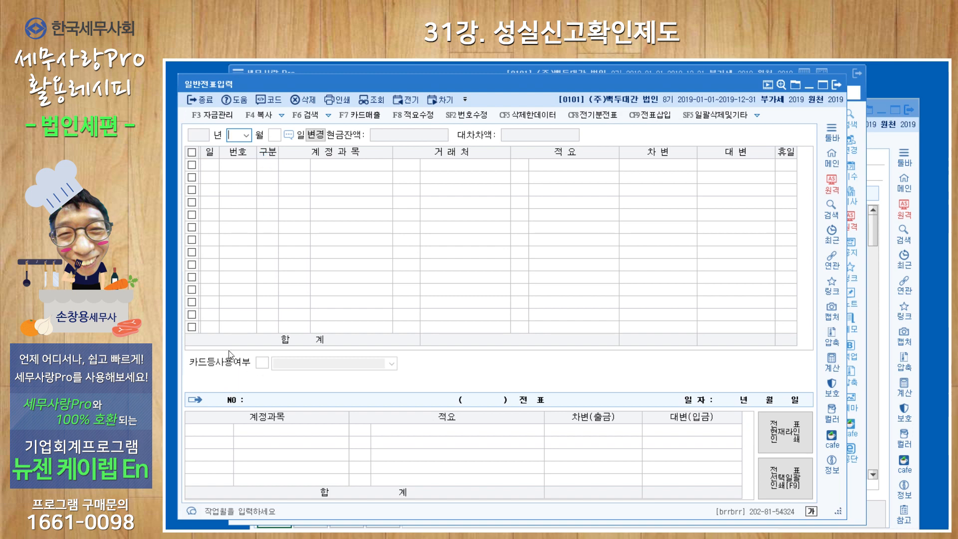
{"action": "type", "text": "02"}
{"action": "key", "text": "Return"}
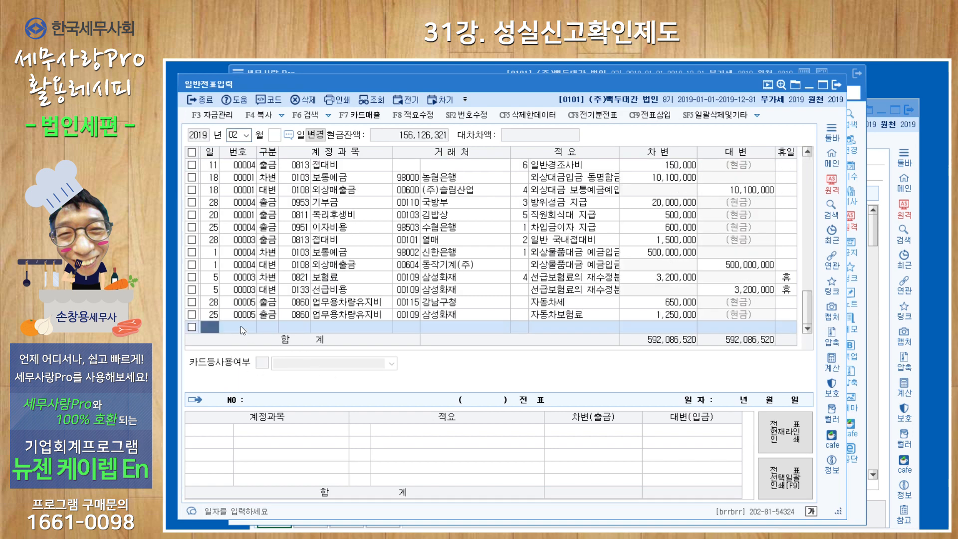
{"action": "left_click", "coordinate": [239, 315]}
{"action": "key", "text": "Up"}
{"action": "key", "text": "Up"}
{"action": "key", "text": "Up"}
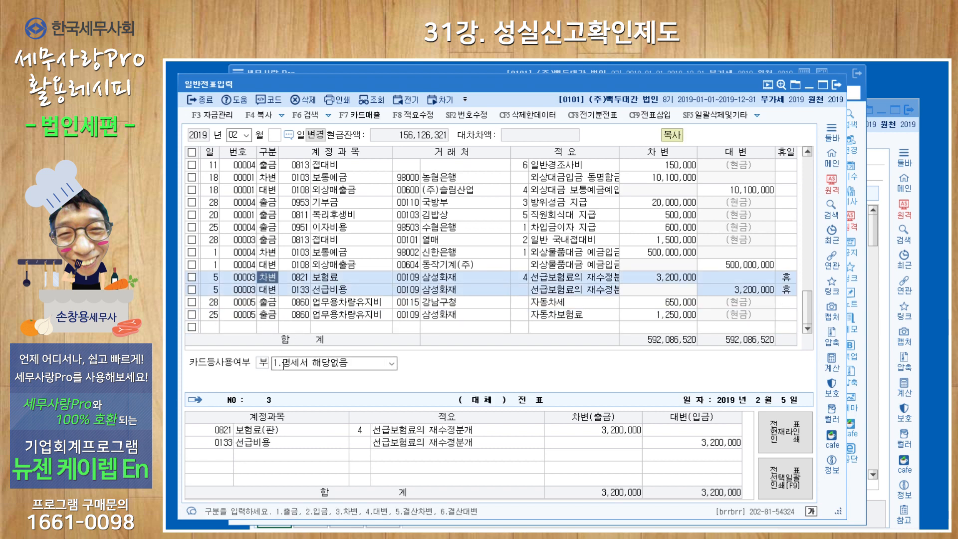
{"action": "left_click", "coordinate": [391, 364]}
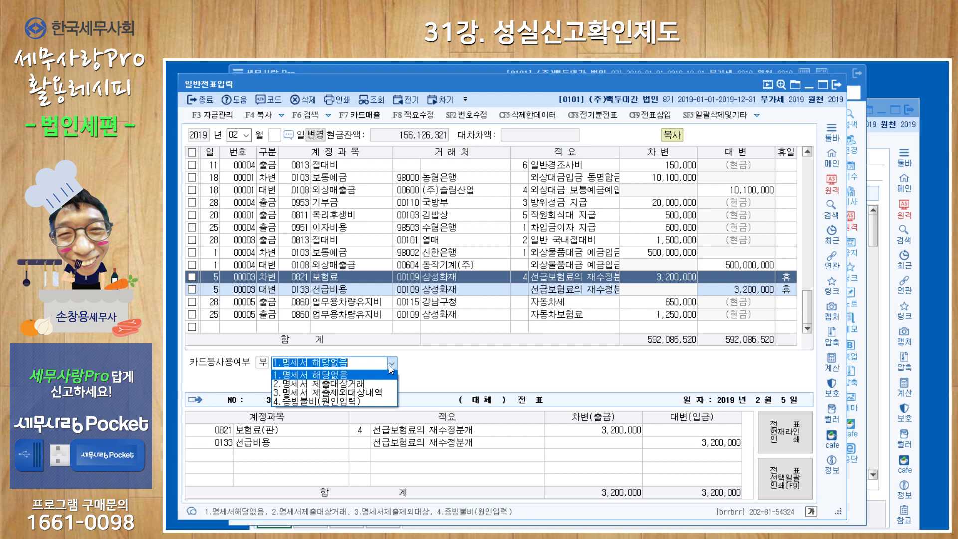
{"action": "left_click", "coordinate": [882, 141]}
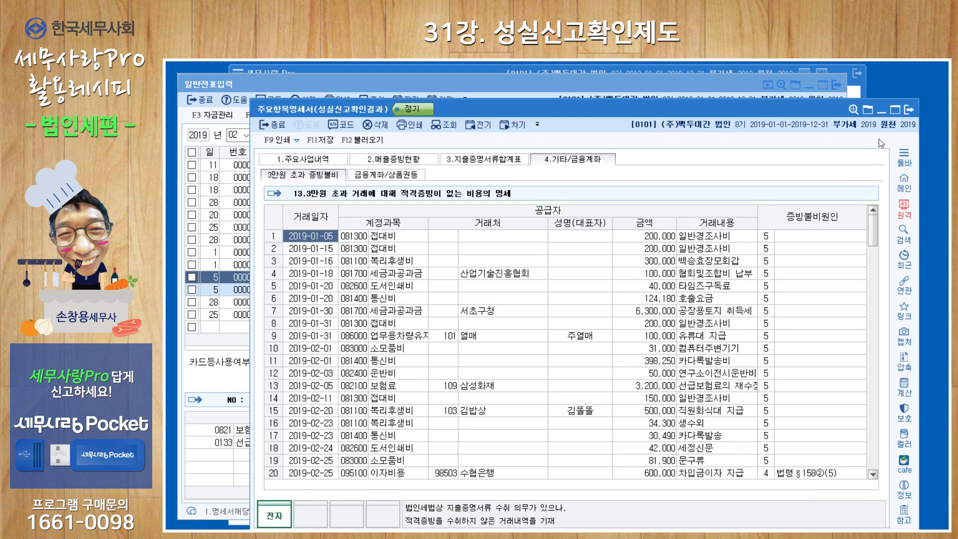
Step: Review the 증빙불비원인 column of the imported 3만원 초과 증빙불비 list
{"action": "left_click", "coordinate": [814, 239]}
{"action": "scroll", "coordinate": [805, 302], "scroll_direction": "down", "scroll_amount": 3}
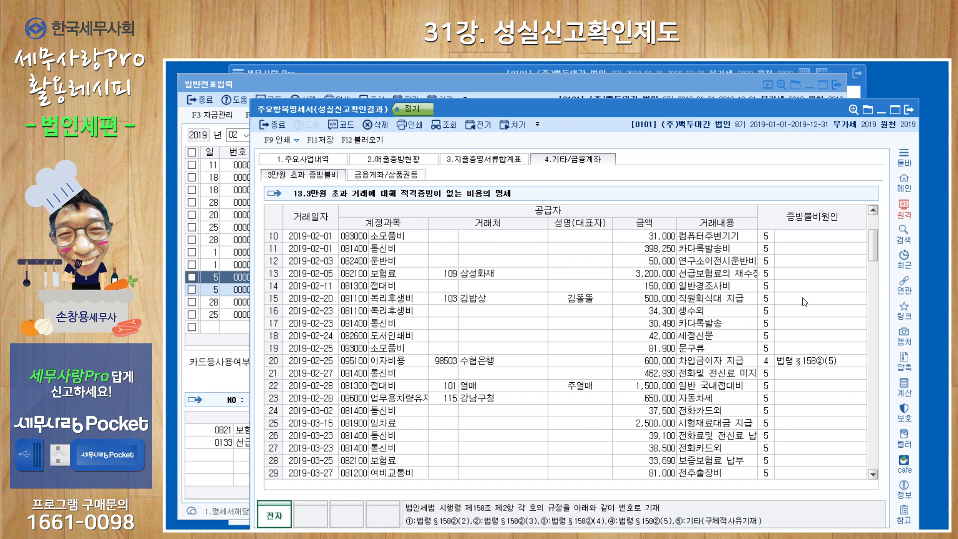
{"action": "scroll", "coordinate": [805, 302], "scroll_direction": "up", "scroll_amount": 3}
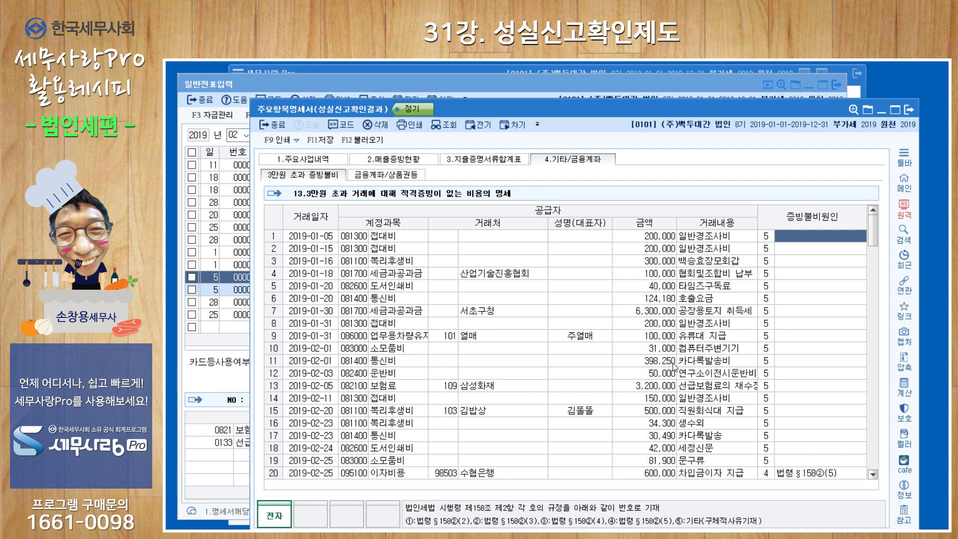
Step: Import the 금융계좌 잔액 data on the 금융계좌/상품권등 sub-tab
{"action": "left_click", "coordinate": [396, 175]}
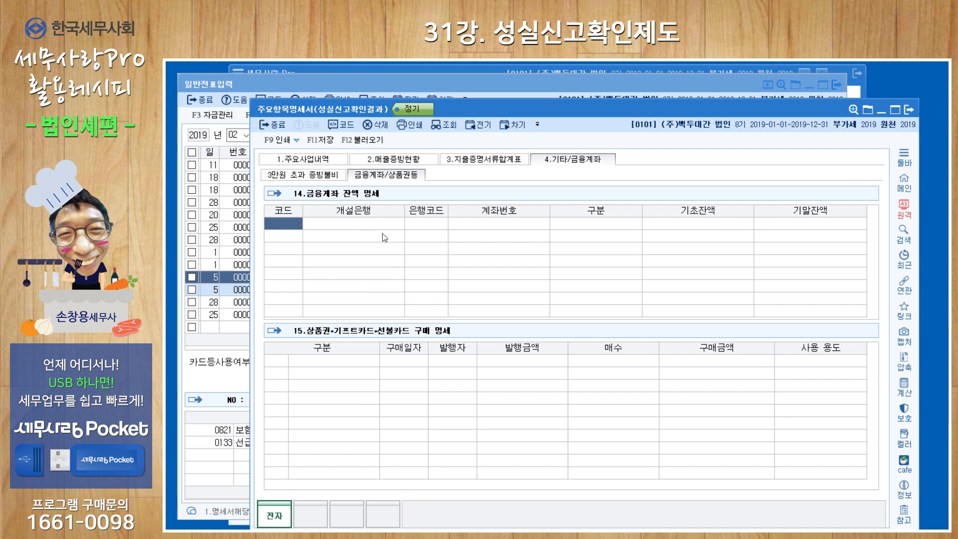
{"action": "left_click", "coordinate": [362, 140]}
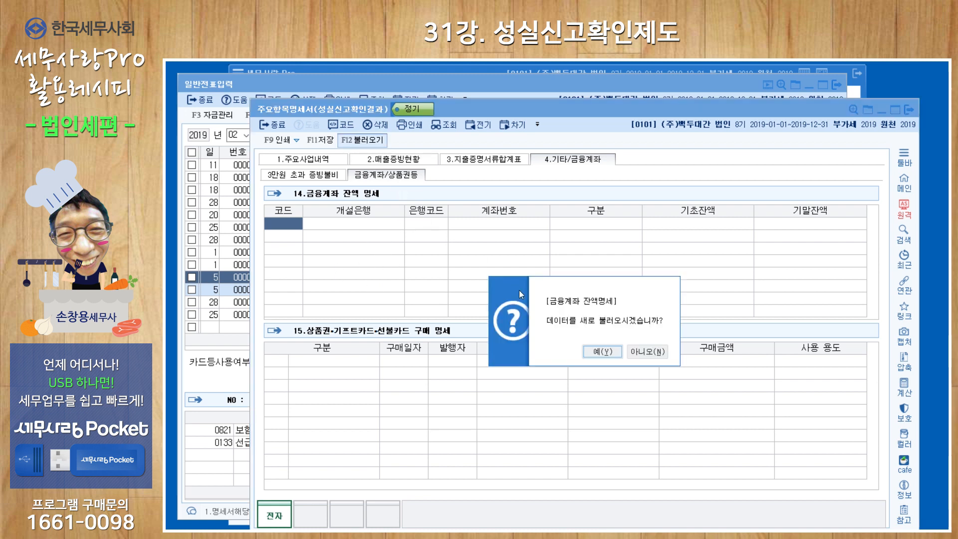
{"action": "left_click", "coordinate": [542, 349]}
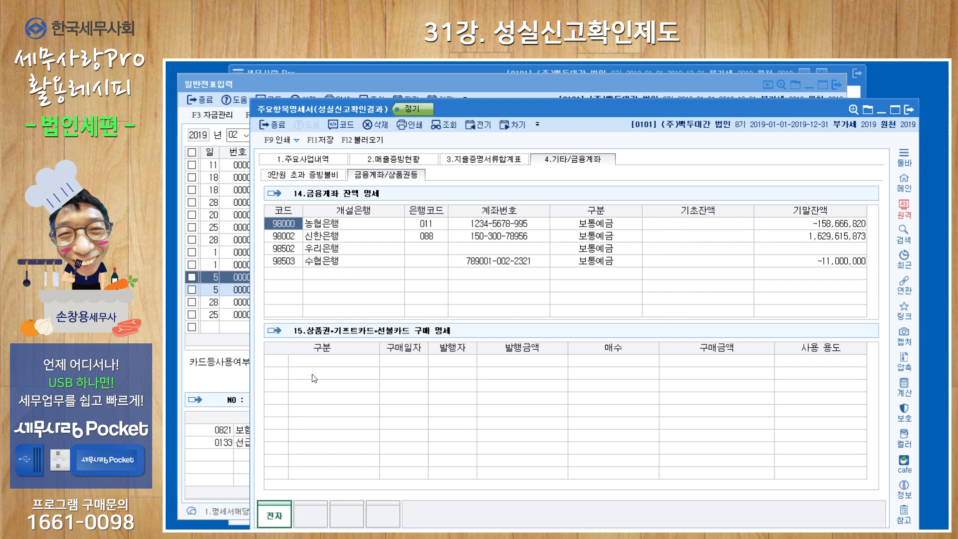
Step: Set the first 상품권 purchase row's 구분 to 접대비 and close the 주요항목명세서
{"action": "left_click", "coordinate": [323, 361]}
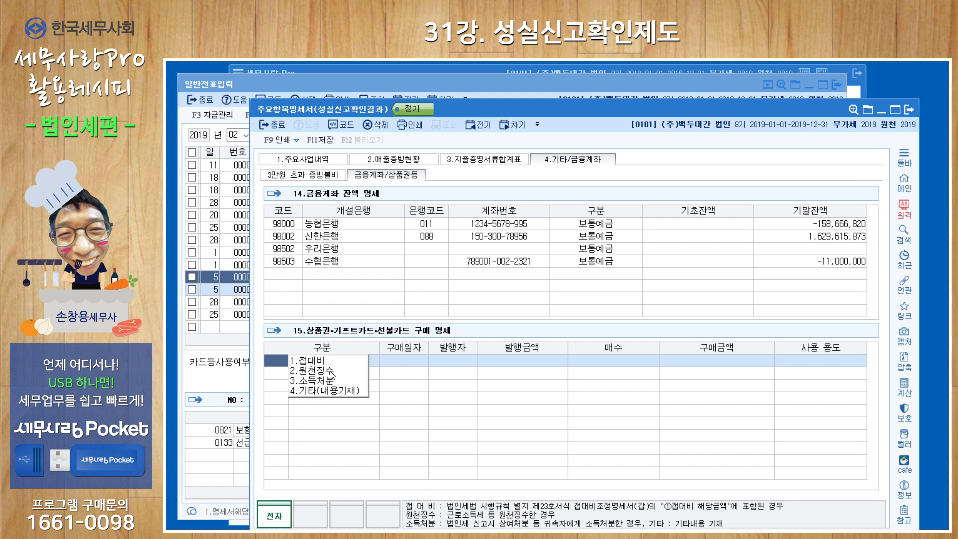
{"action": "left_click", "coordinate": [318, 362]}
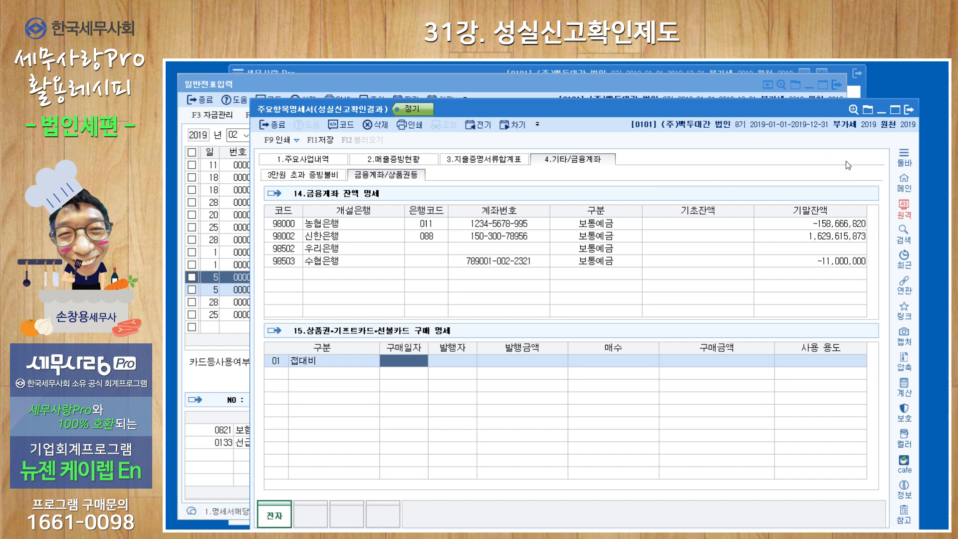
{"action": "left_click", "coordinate": [908, 111]}
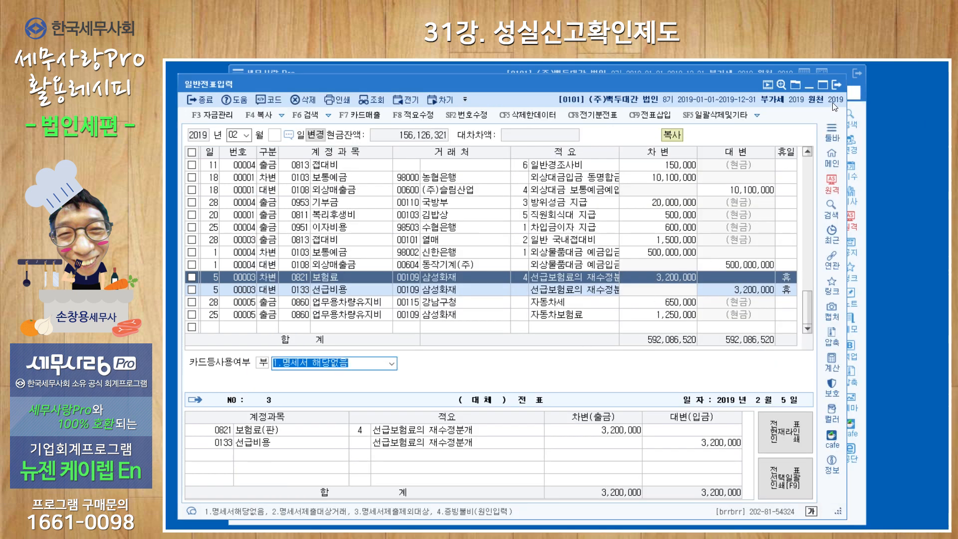
Step: Open the 특이사항기술서 (성실신고확인결과) form and review its item rows
{"action": "left_click", "coordinate": [837, 86]}
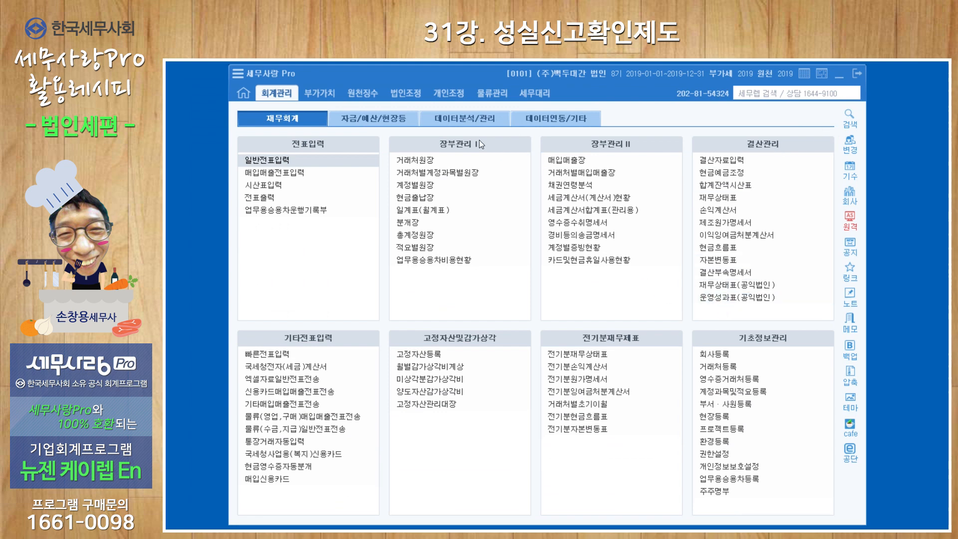
{"action": "left_click", "coordinate": [406, 93]}
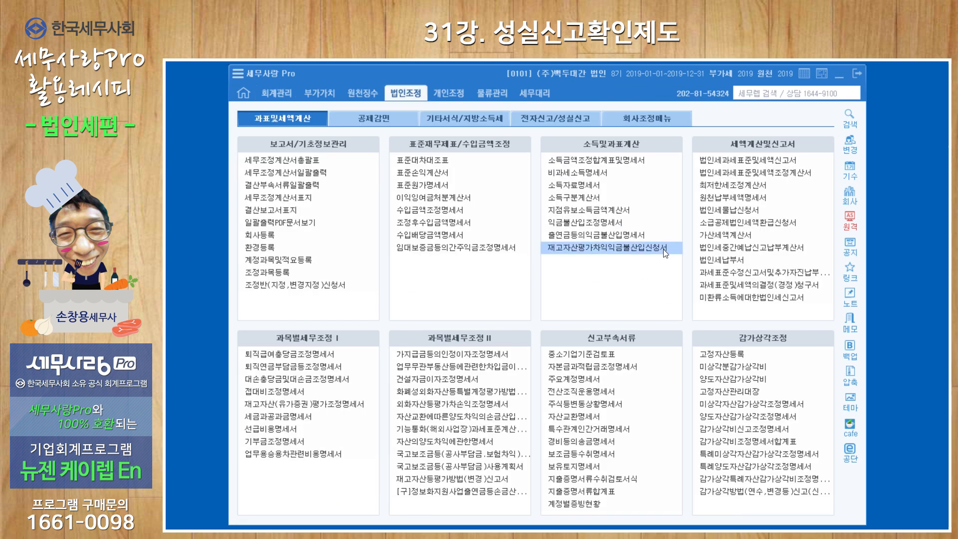
{"action": "left_click", "coordinate": [582, 119]}
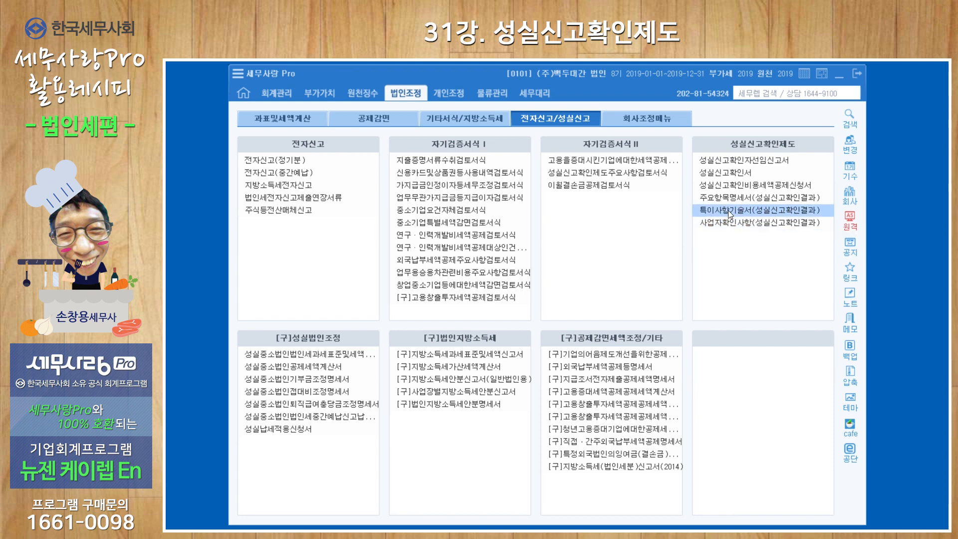
{"action": "left_click", "coordinate": [728, 211]}
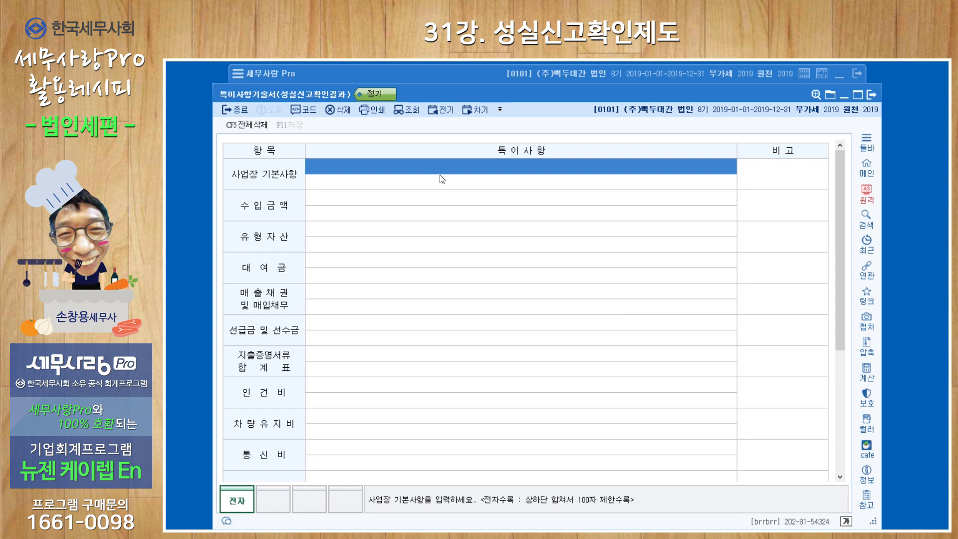
{"action": "left_click", "coordinate": [342, 208]}
{"action": "left_click", "coordinate": [337, 234]}
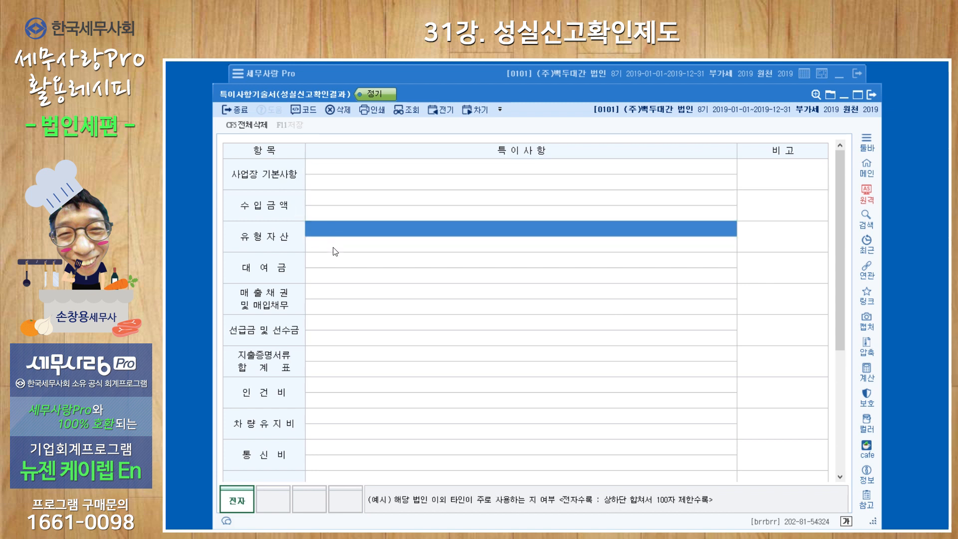
{"action": "left_click", "coordinate": [336, 270]}
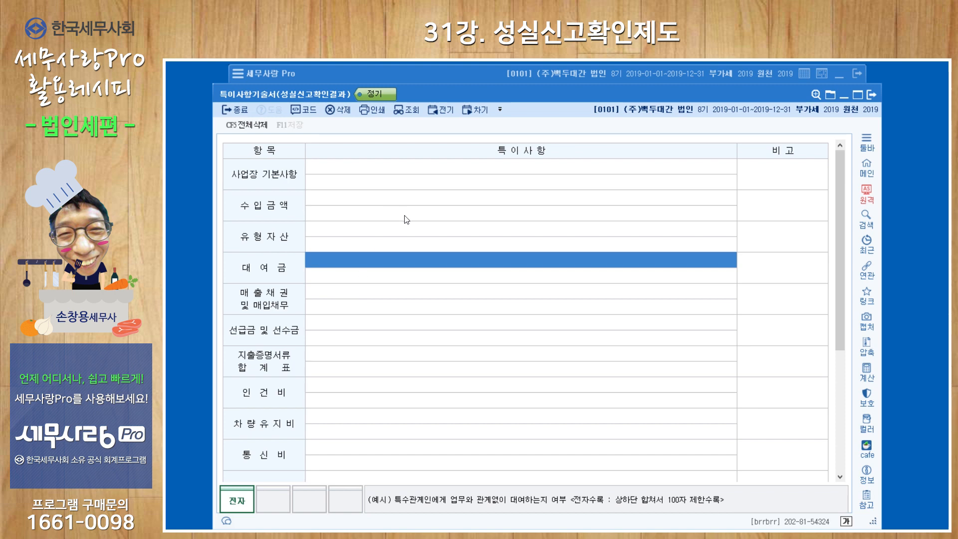
{"action": "left_click", "coordinate": [870, 95]}
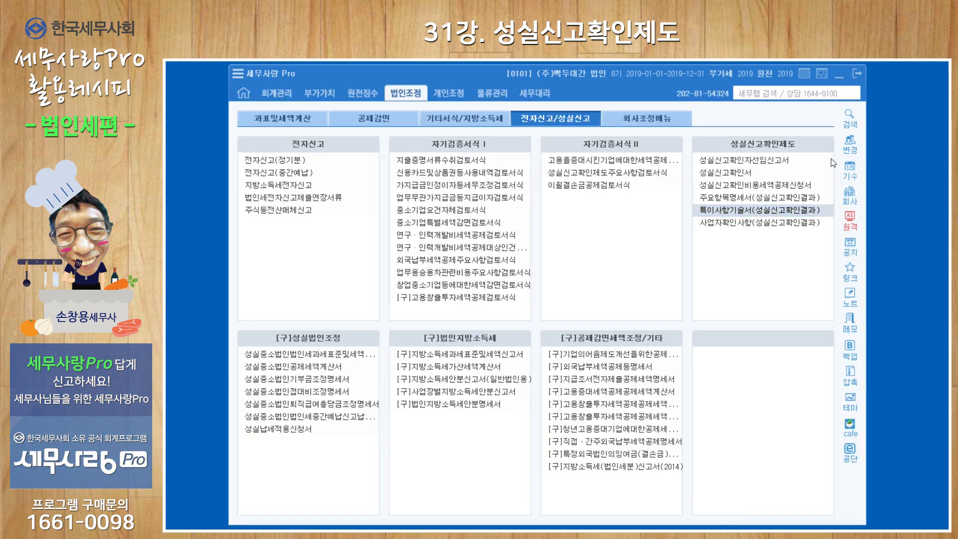
Step: In 사업자확인사항, answer 예 for the first five confirmation items and save on closing
{"action": "left_click", "coordinate": [739, 229]}
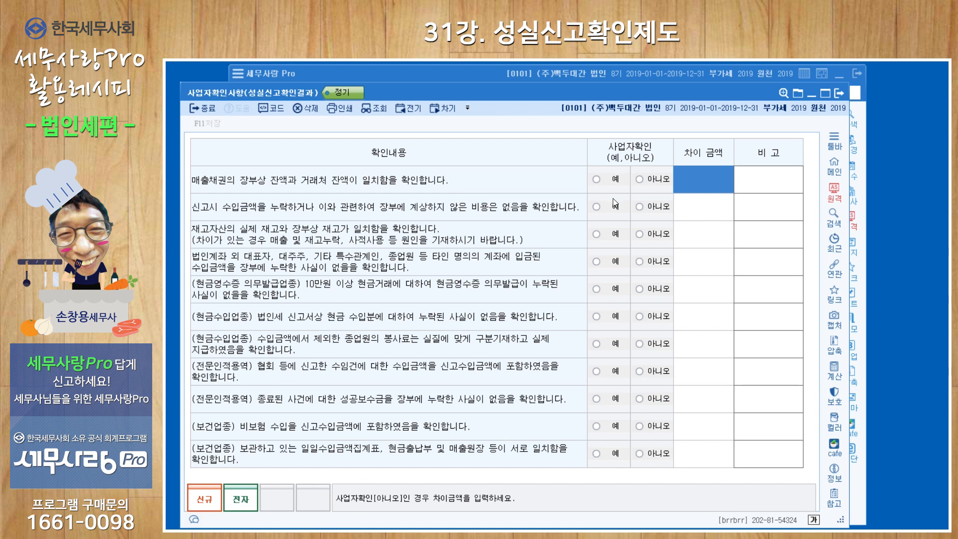
{"action": "left_click", "coordinate": [596, 178]}
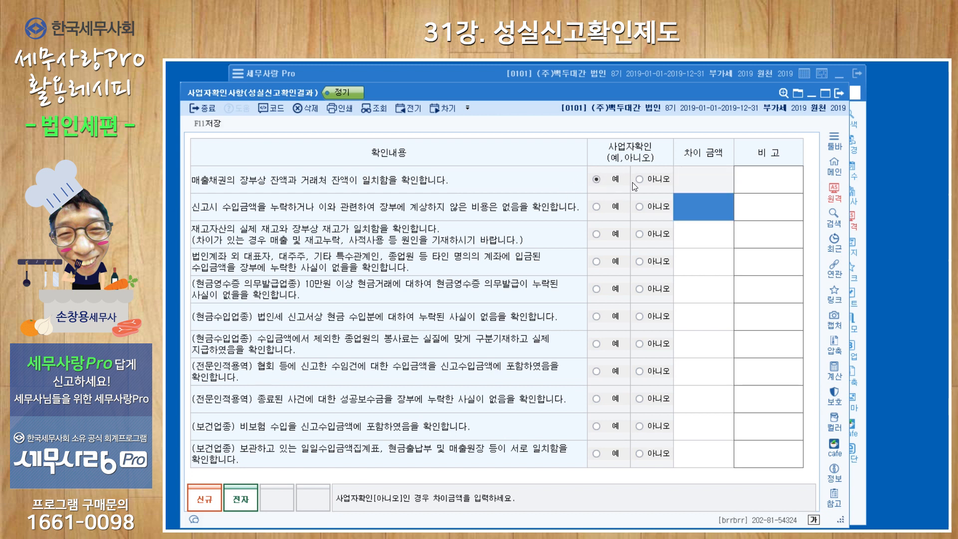
{"action": "left_click", "coordinate": [639, 207]}
{"action": "left_click", "coordinate": [597, 207]}
{"action": "left_click", "coordinate": [597, 234]}
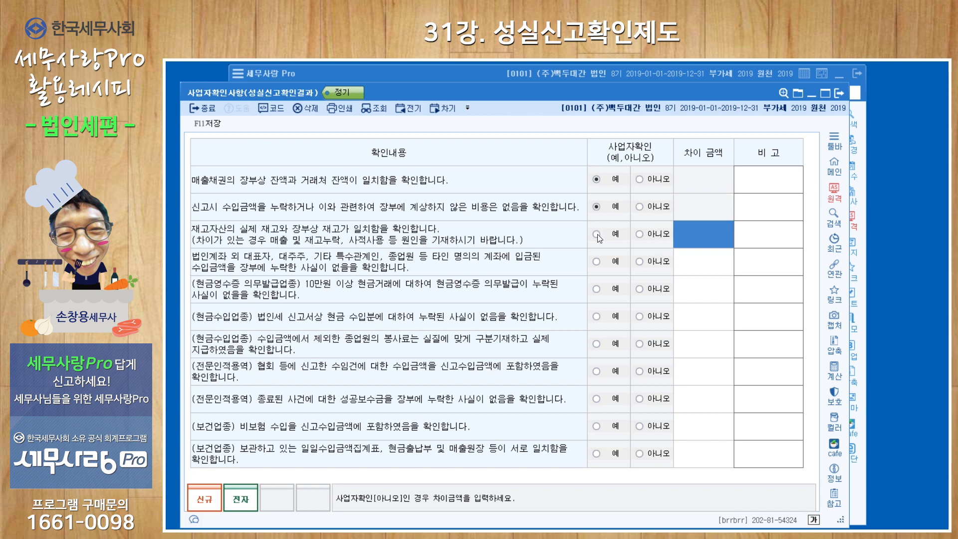
{"action": "left_click", "coordinate": [597, 262]}
{"action": "left_click", "coordinate": [597, 289]}
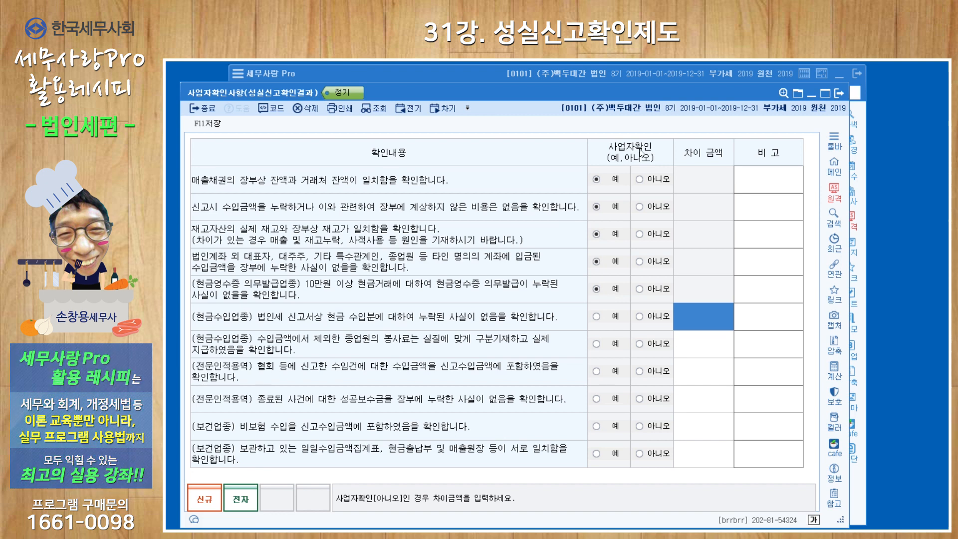
{"action": "left_click", "coordinate": [840, 94]}
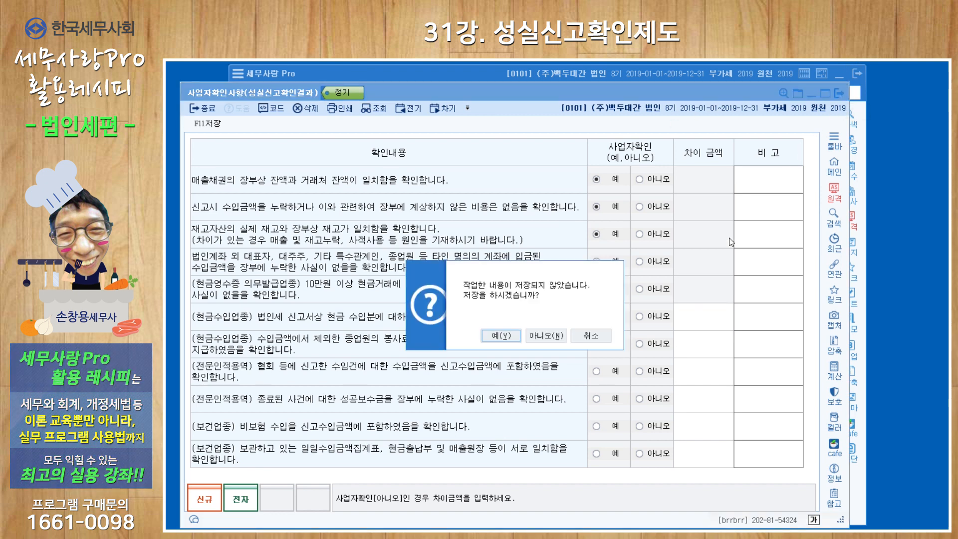
{"action": "left_click", "coordinate": [502, 335]}
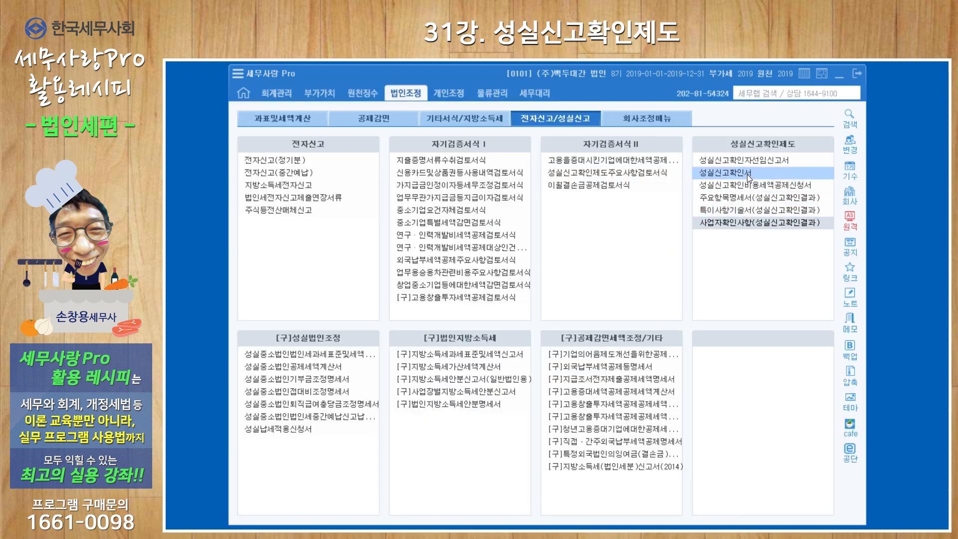
Step: Open 법인세과세표준및세액신고서 and set 성실신고확인서 제출 to 여
{"action": "left_click", "coordinate": [307, 122]}
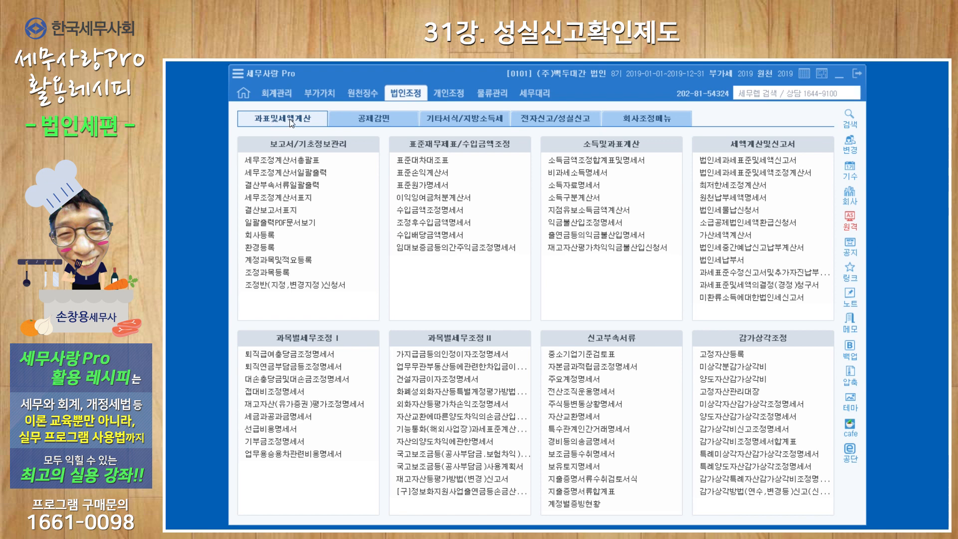
{"action": "left_click", "coordinate": [756, 163]}
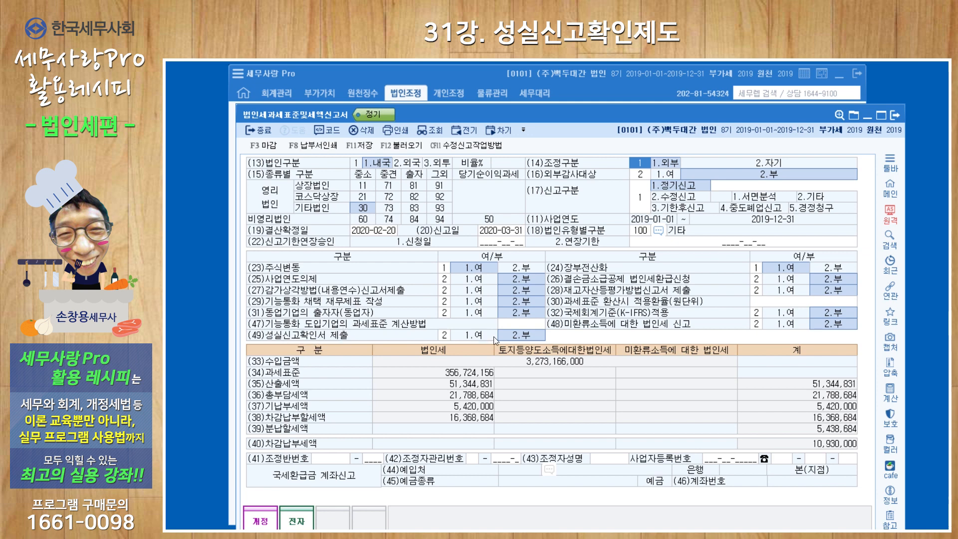
{"action": "left_click", "coordinate": [477, 337]}
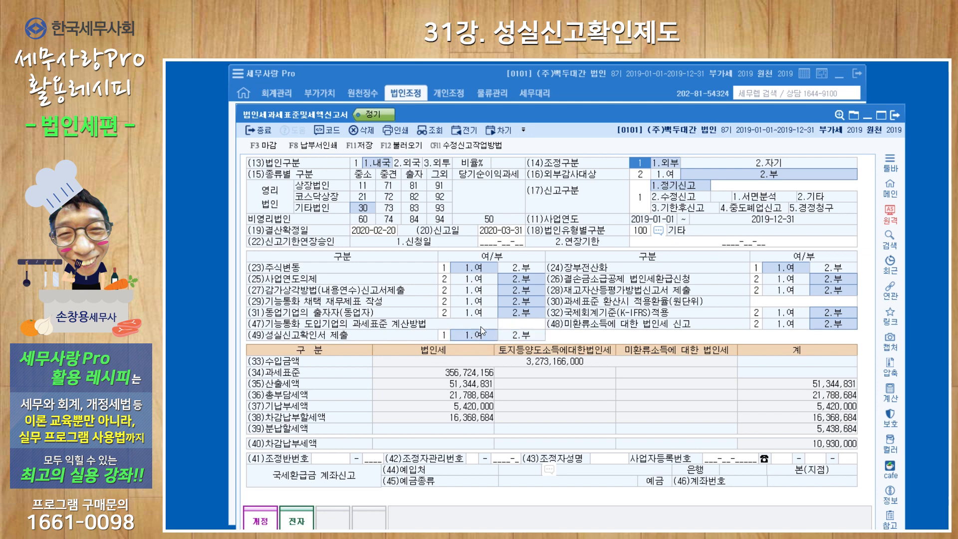